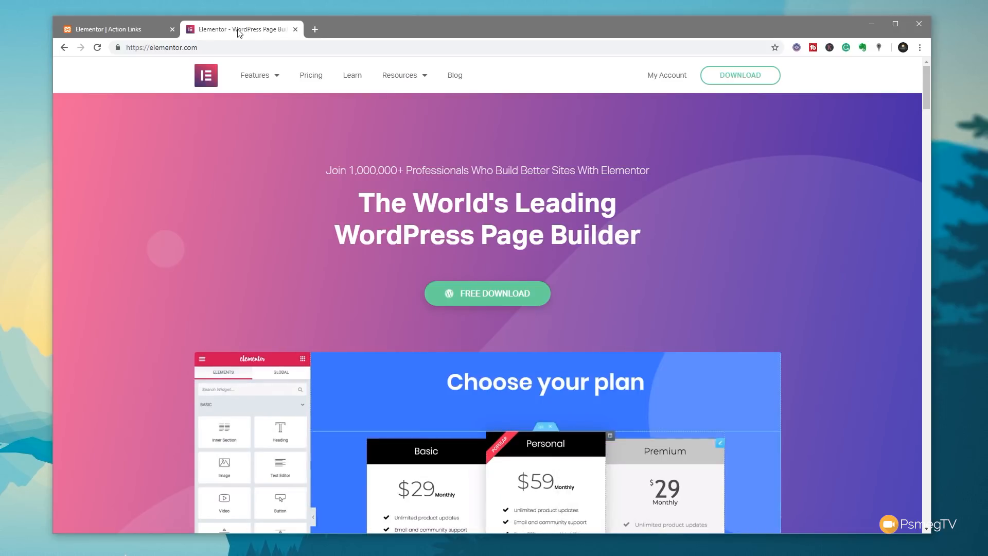
- Switch Chrome to the 'Elementor | Action Links' editor tab
{"action": "left_click", "coordinate": [117, 31]}
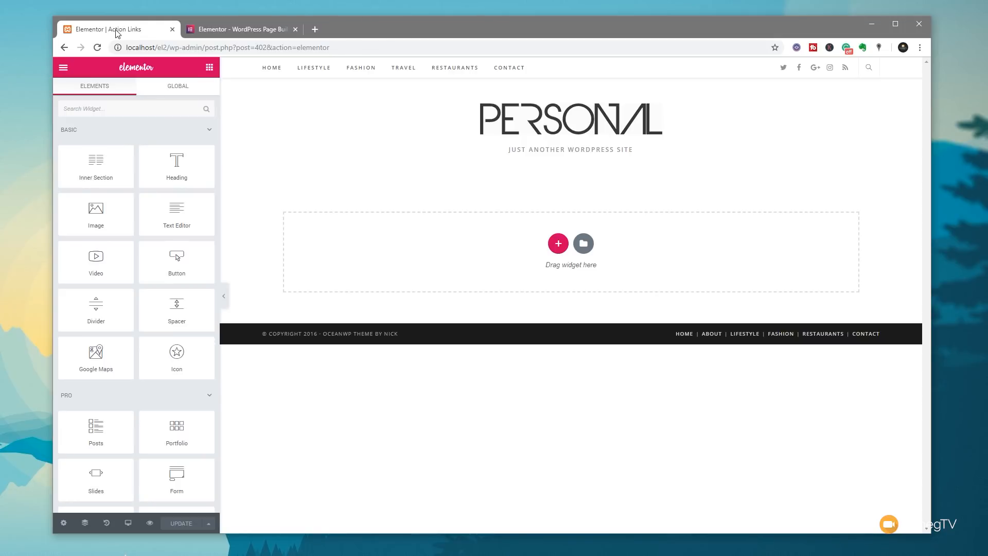
- Insert the 'We Build Websites' block from the library's Hero block category
{"action": "left_click", "coordinate": [584, 243]}
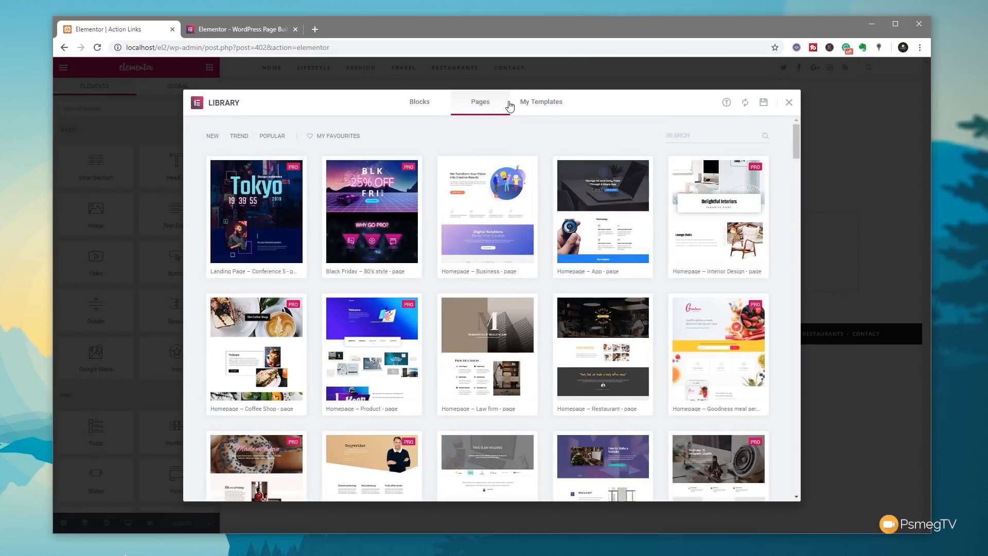
{"action": "left_click", "coordinate": [420, 102]}
{"action": "left_click", "coordinate": [240, 136]}
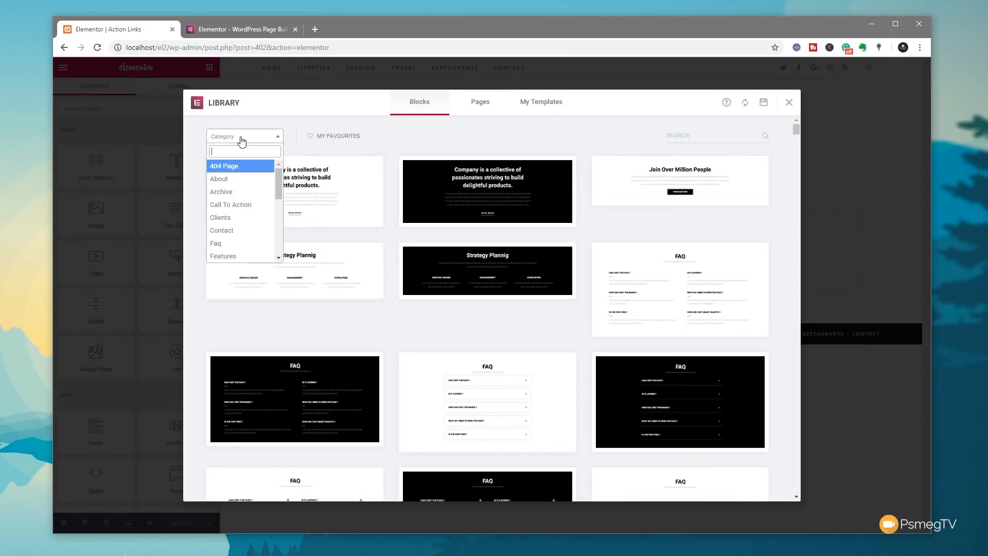
{"action": "type", "text": "hero"}
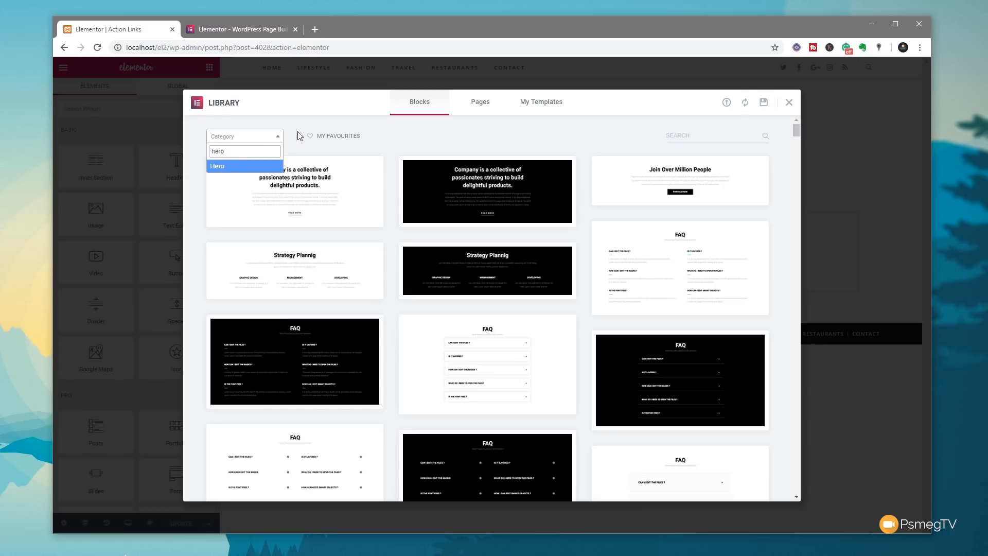
{"action": "key", "text": "Return"}
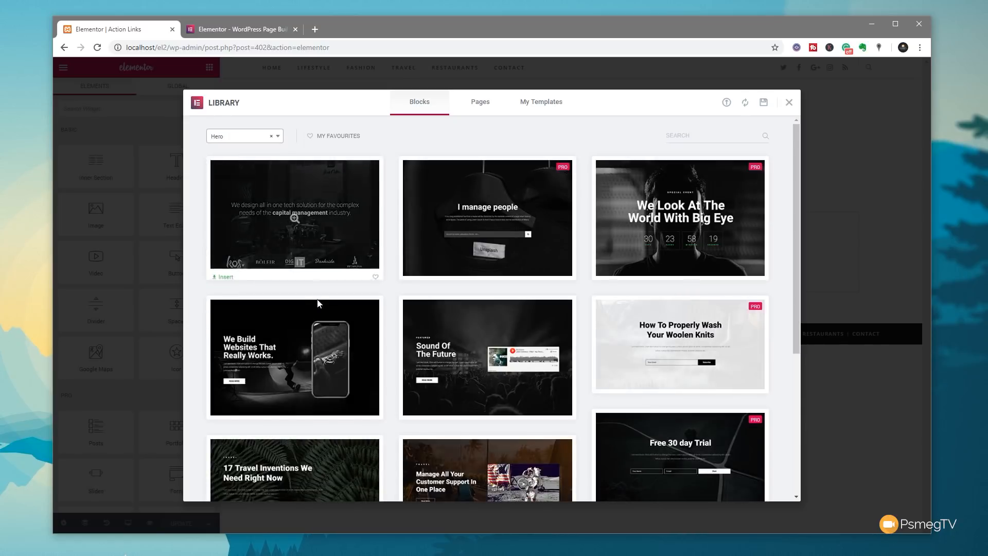
{"action": "left_click", "coordinate": [289, 377]}
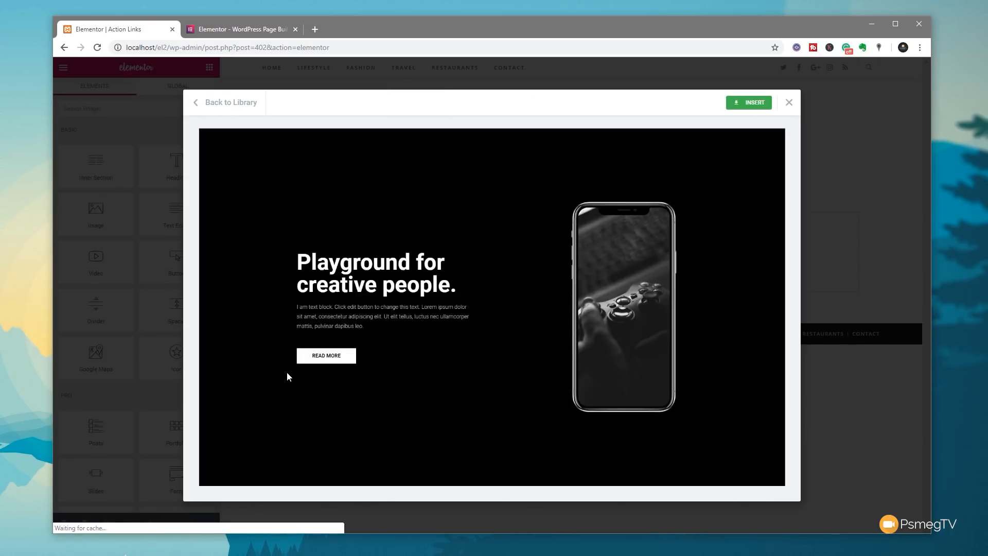
{"action": "left_click", "coordinate": [746, 106]}
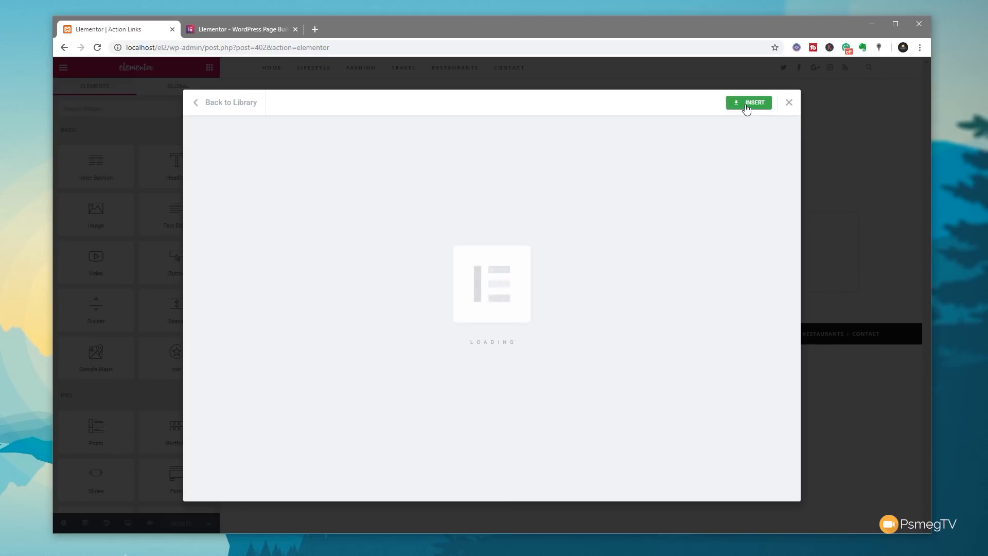
{"action": "scroll", "coordinate": [550, 365], "scroll_direction": "down", "scroll_amount": 3}
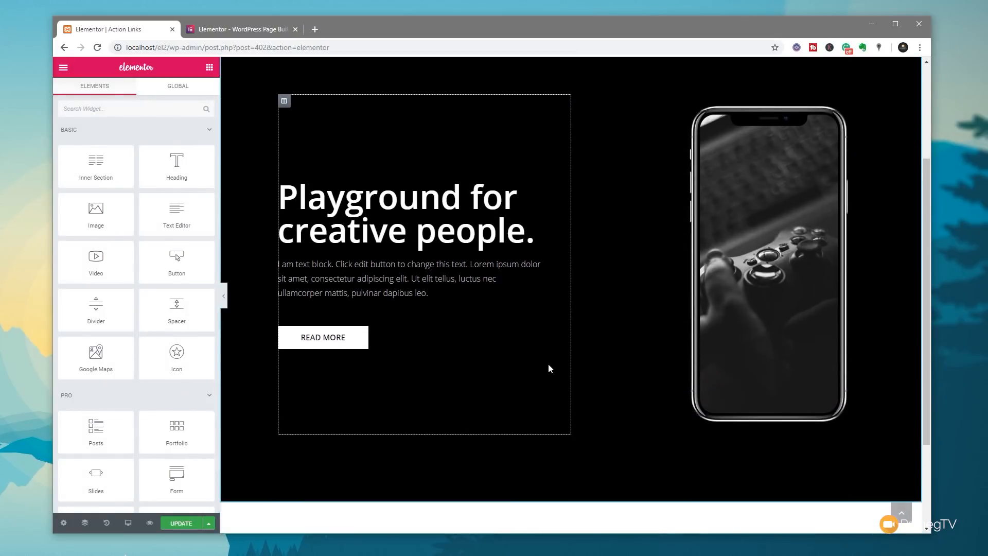
- Relabel the READ MORE button 'View Video' and select its '#' placeholder link
{"action": "left_click", "coordinate": [330, 348]}
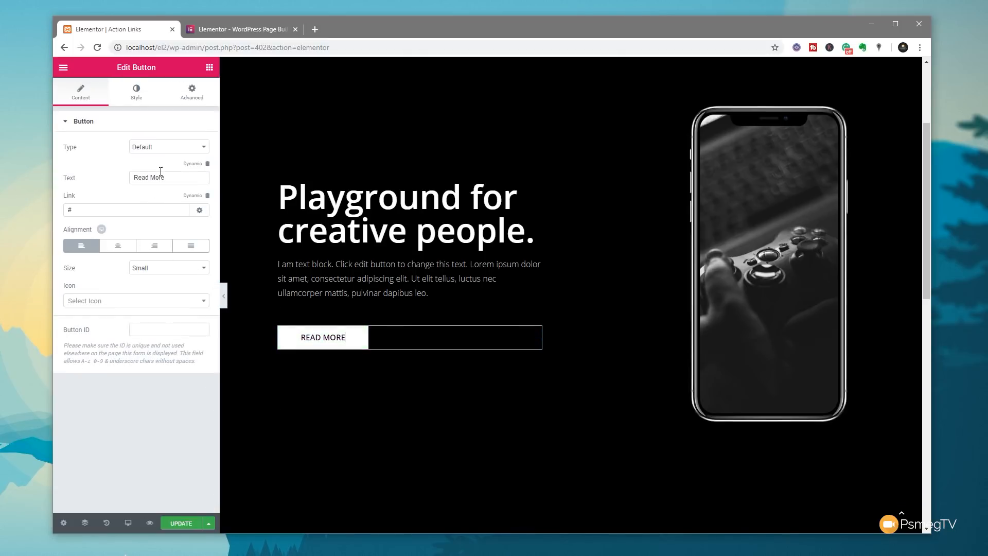
{"action": "left_click_drag", "start_coordinate": [165, 177], "coordinate": [128, 178]}
{"action": "type", "text": "Vi"}
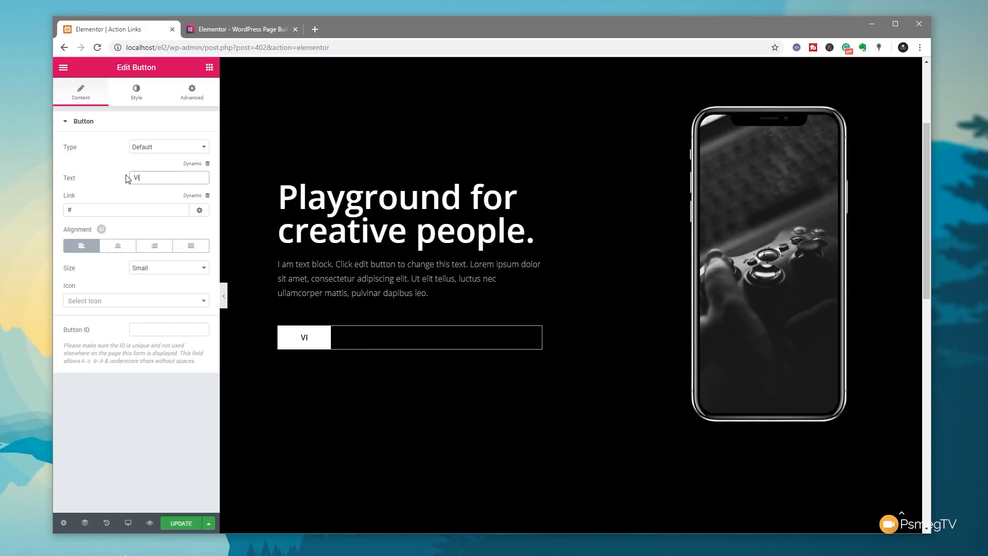
{"action": "type", "text": "ew Video"}
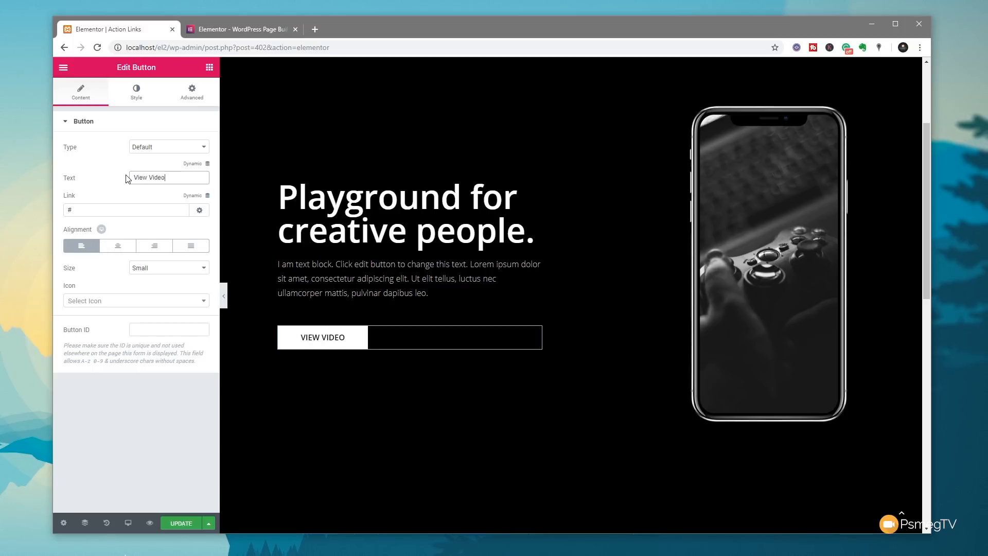
{"action": "double_click", "coordinate": [65, 209]}
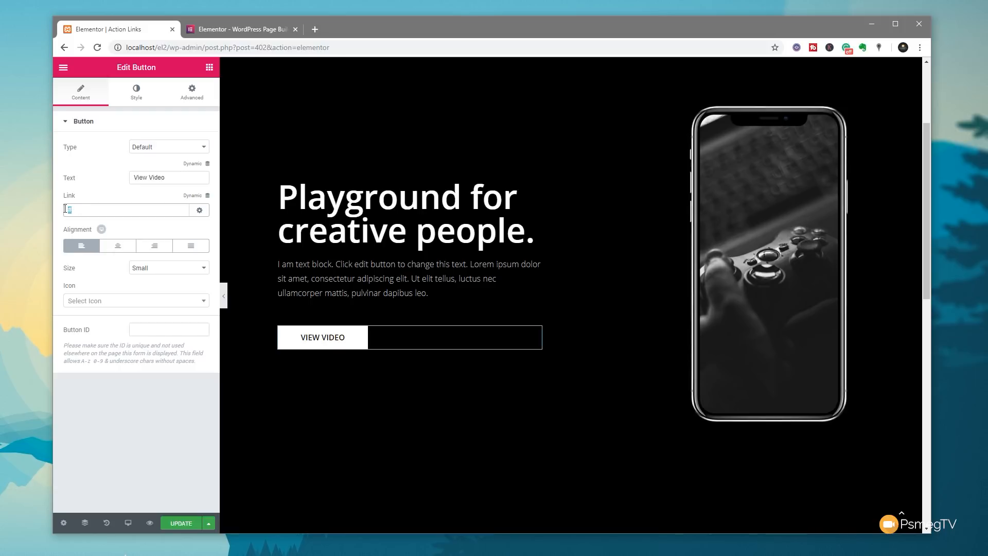
- Set the button link to a Lightbox video action using the pasted YouTube URL, minus '&t=2s'
{"action": "left_click", "coordinate": [206, 196]}
{"action": "left_click_drag", "start_coordinate": [204, 212], "coordinate": [204, 274]}
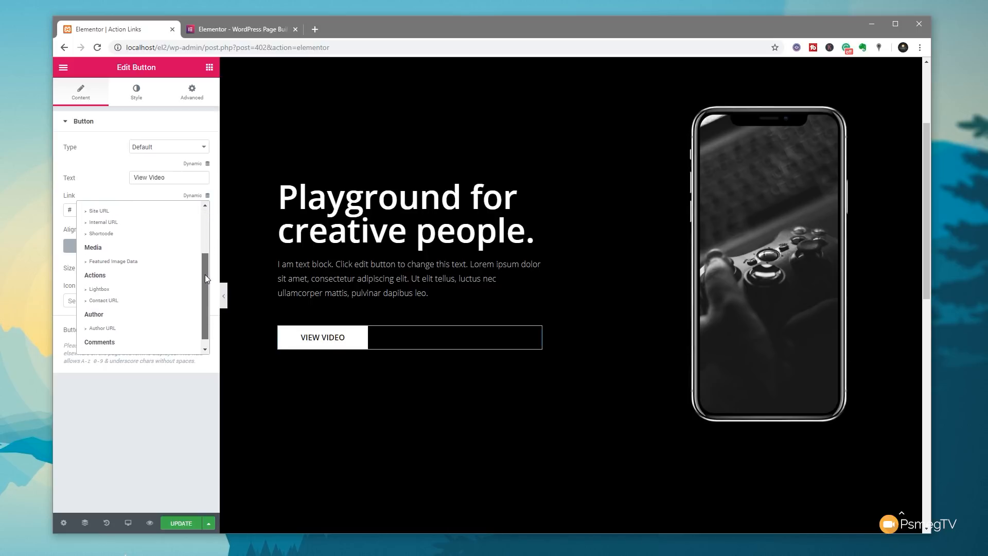
{"action": "left_click", "coordinate": [100, 292]}
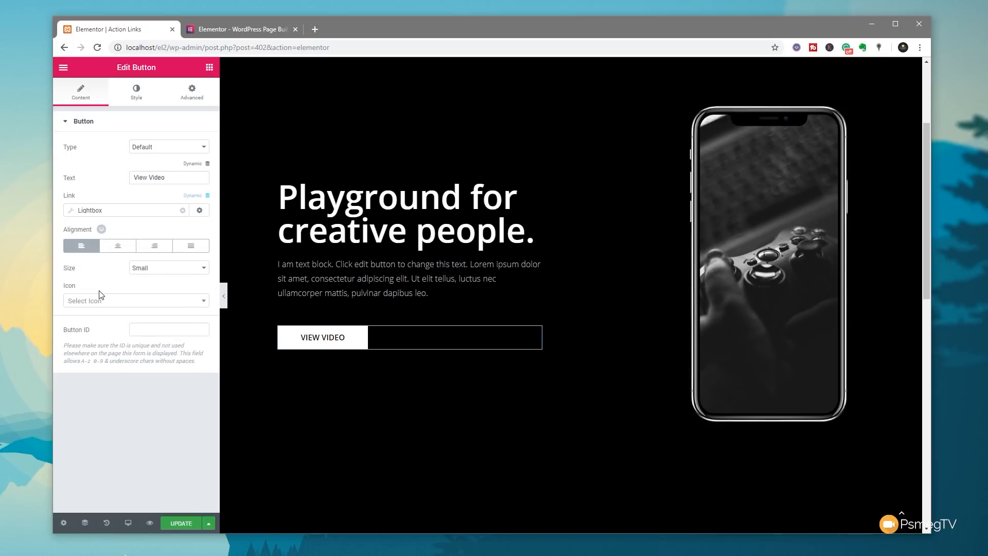
{"action": "left_click", "coordinate": [71, 216]}
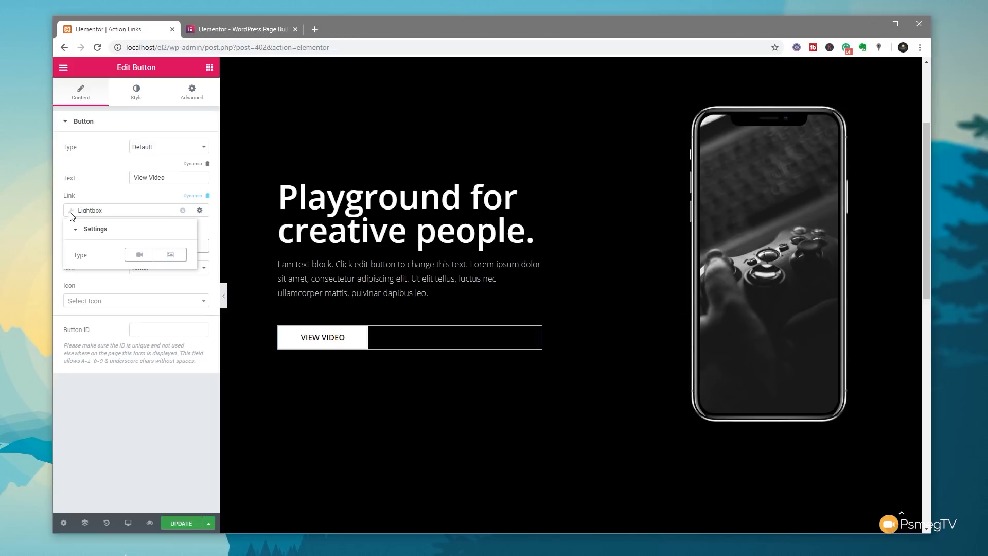
{"action": "left_click", "coordinate": [138, 254]}
{"action": "left_click", "coordinate": [134, 287]}
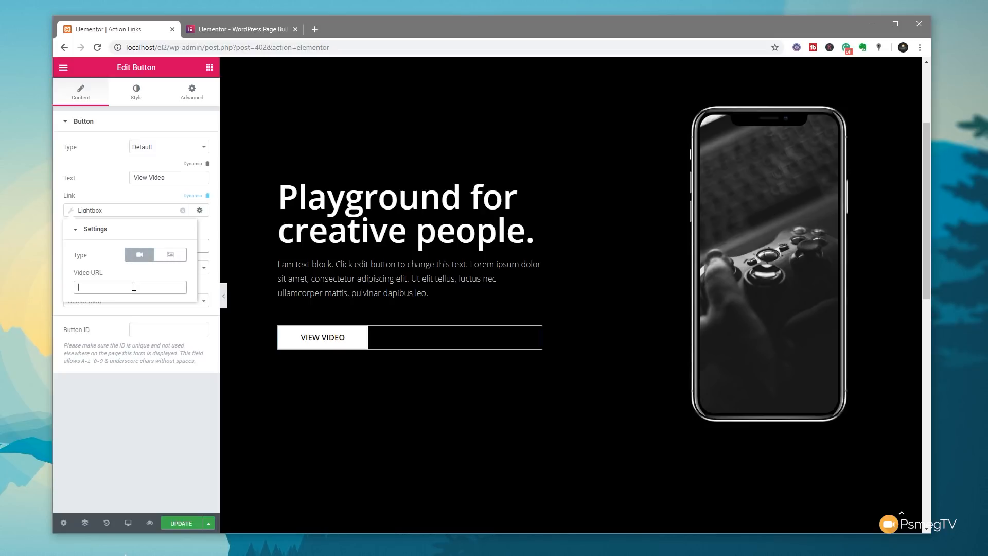
{"action": "type", "text": "https://www.youtube.com/watch?v=Rs4eVD3dtHo&t=2s"}
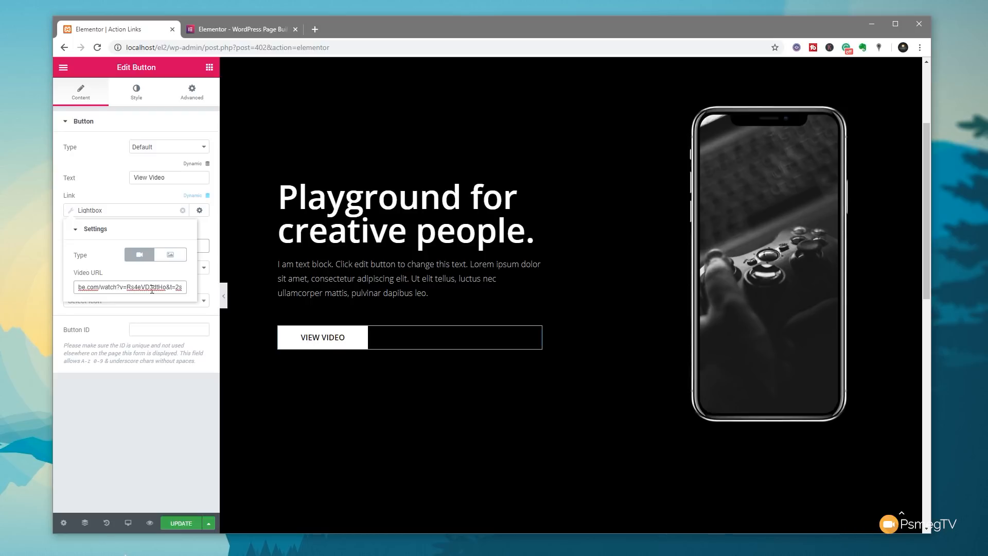
{"action": "left_click_drag", "start_coordinate": [166, 287], "coordinate": [184, 287]}
{"action": "key", "text": "BackSpace"}
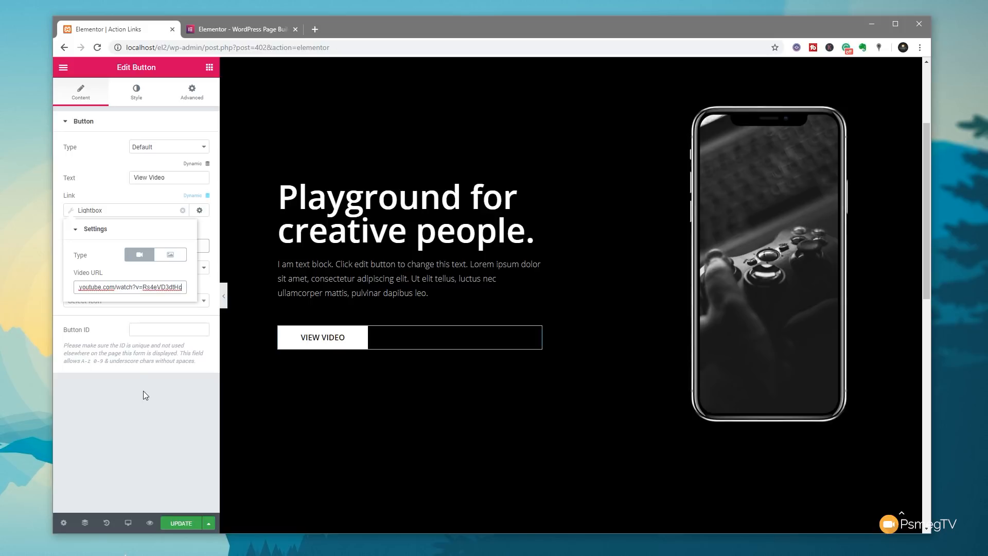
{"action": "left_click", "coordinate": [140, 406]}
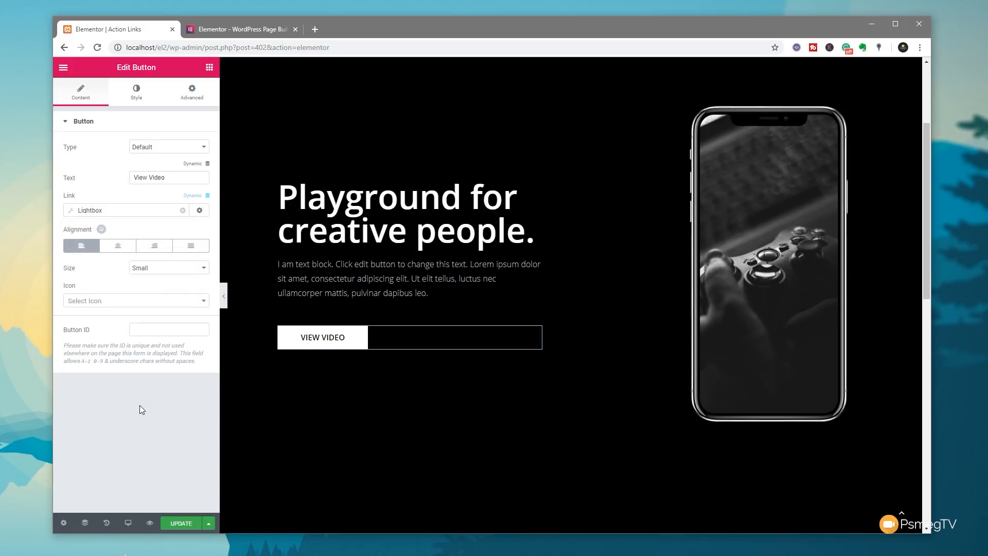
- Update the page and open Preview Changes
{"action": "left_click", "coordinate": [172, 521]}
{"action": "left_click", "coordinate": [149, 522]}
- Test that View Video plays the YouTube lightbox, then close it and the preview tab
{"action": "scroll", "coordinate": [376, 254], "scroll_direction": "down", "scroll_amount": 3}
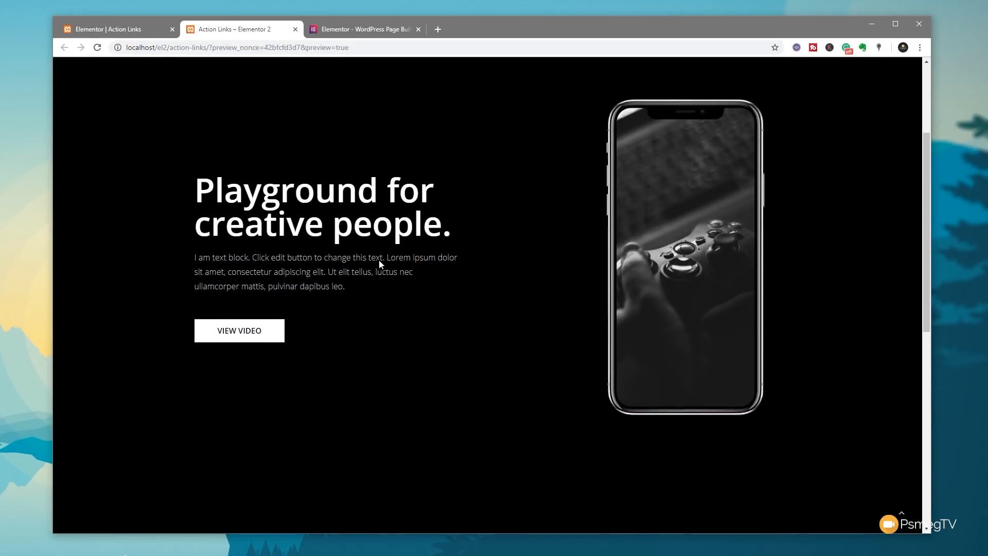
{"action": "left_click", "coordinate": [225, 329]}
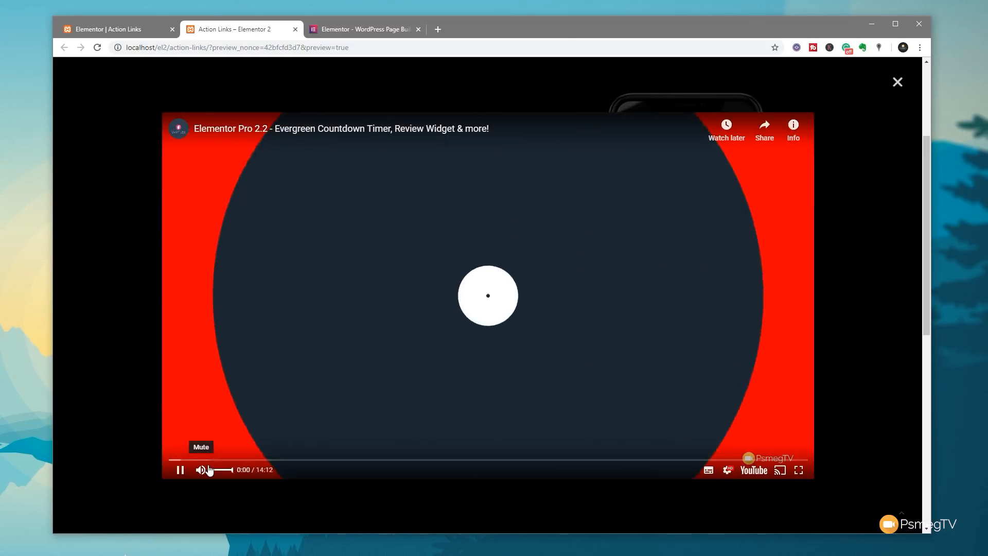
{"action": "left_click", "coordinate": [201, 469]}
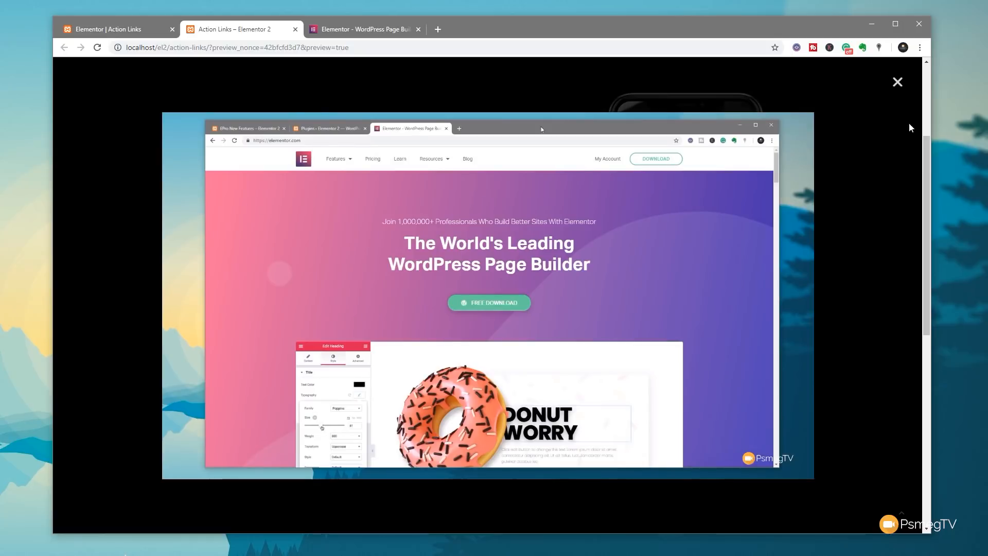
{"action": "left_click", "coordinate": [897, 83]}
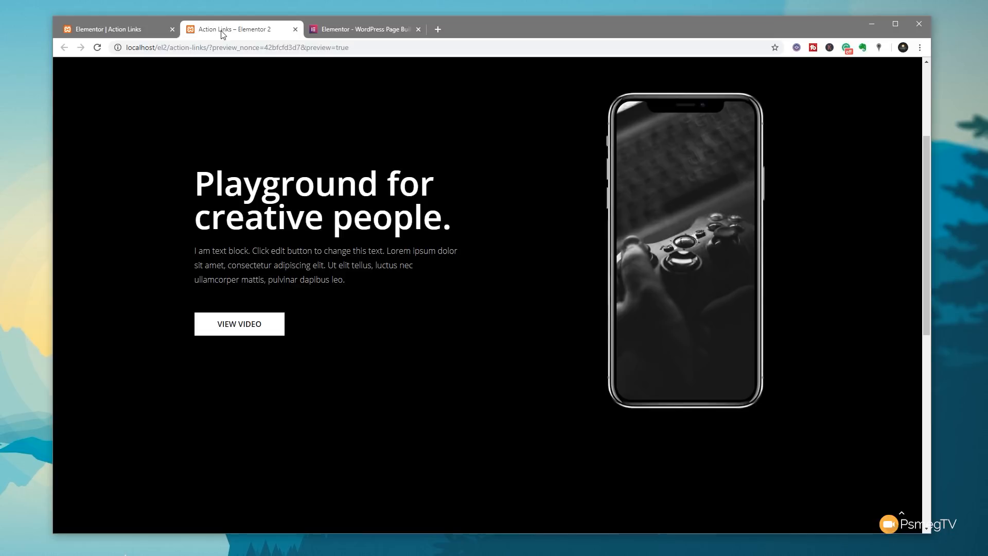
{"action": "key", "text": "ctrl+w"}
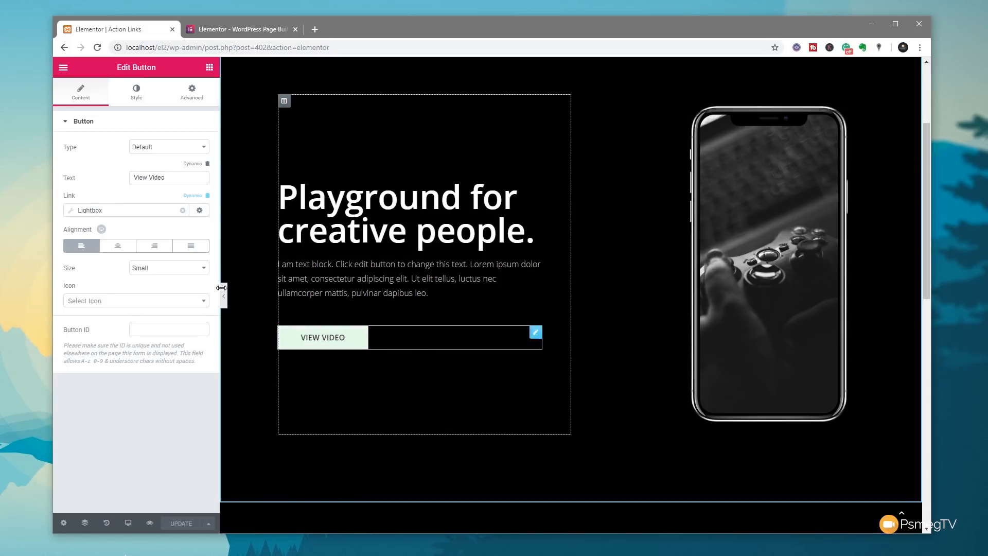
- Add a new button below View Video labelled 'Message Us on Facebook'
{"action": "left_click", "coordinate": [209, 68]}
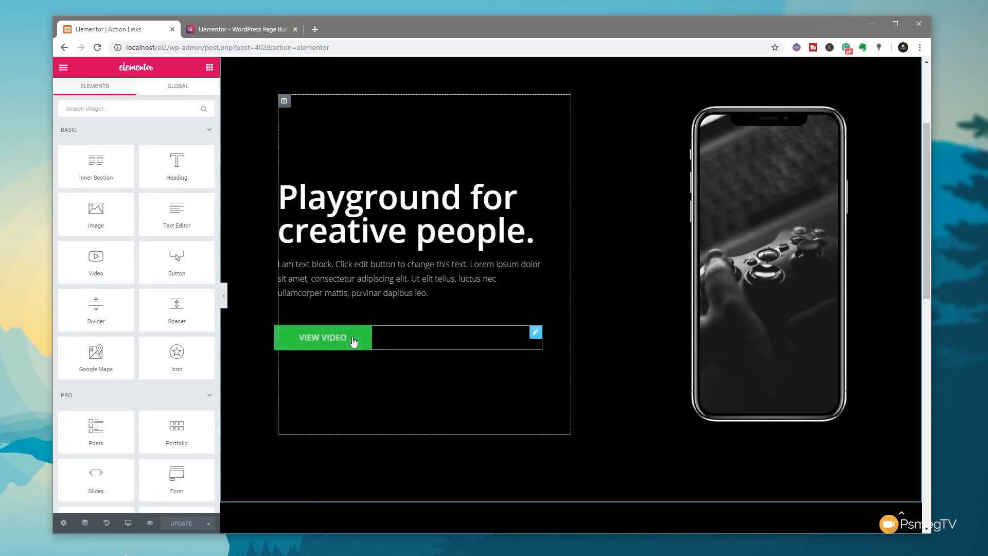
{"action": "left_click_drag", "start_coordinate": [176, 263], "coordinate": [365, 348]}
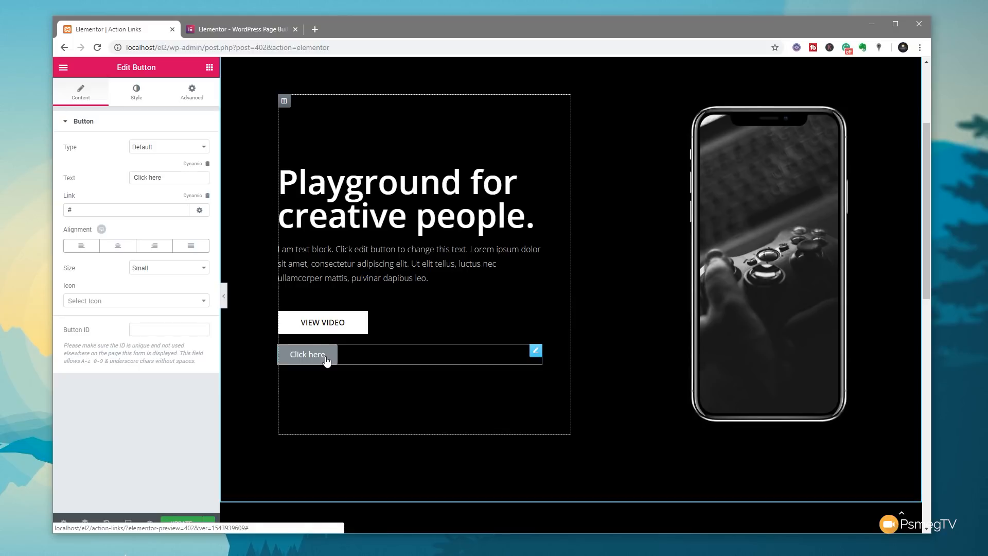
{"action": "left_click_drag", "start_coordinate": [203, 178], "coordinate": [108, 179]}
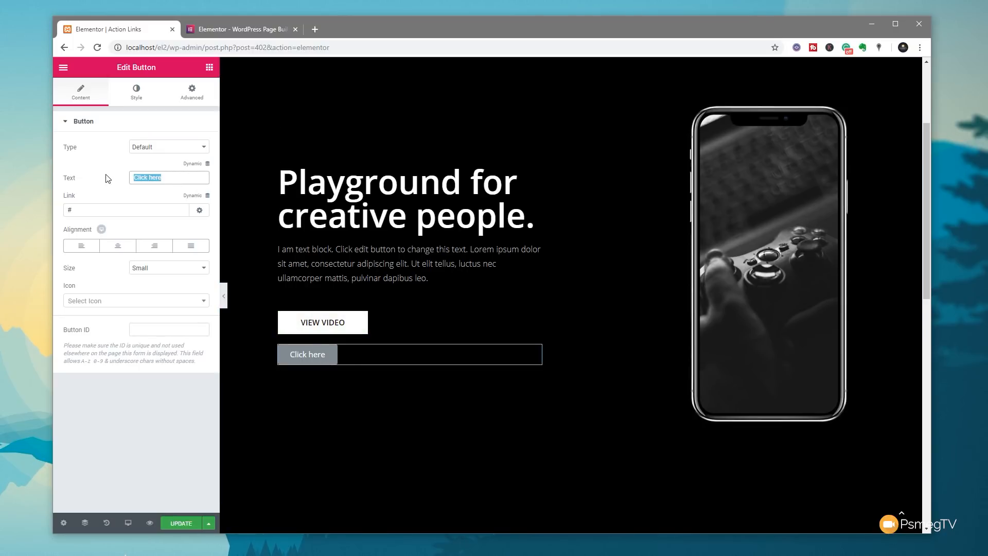
{"action": "type", "text": "Message"}
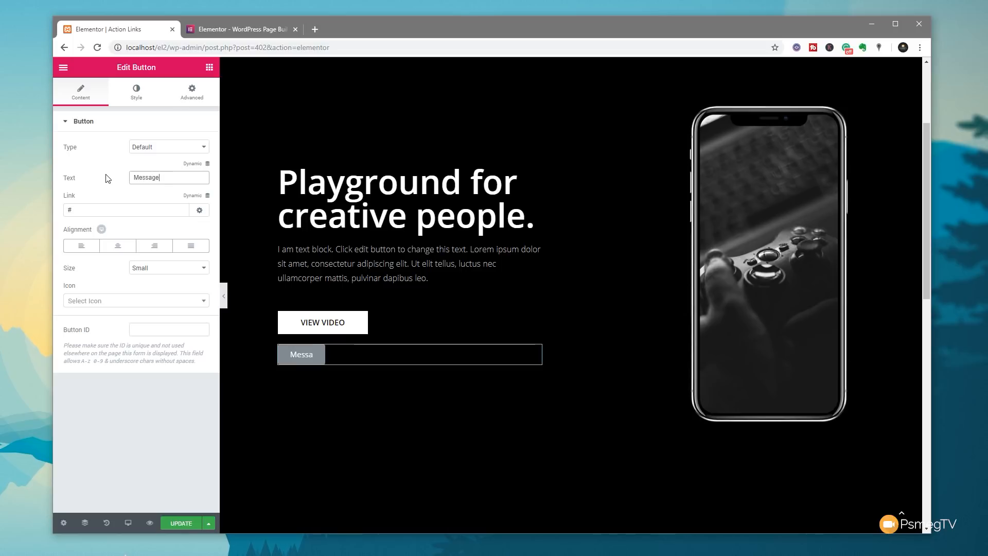
{"action": "type", "text": " Us on Fa"}
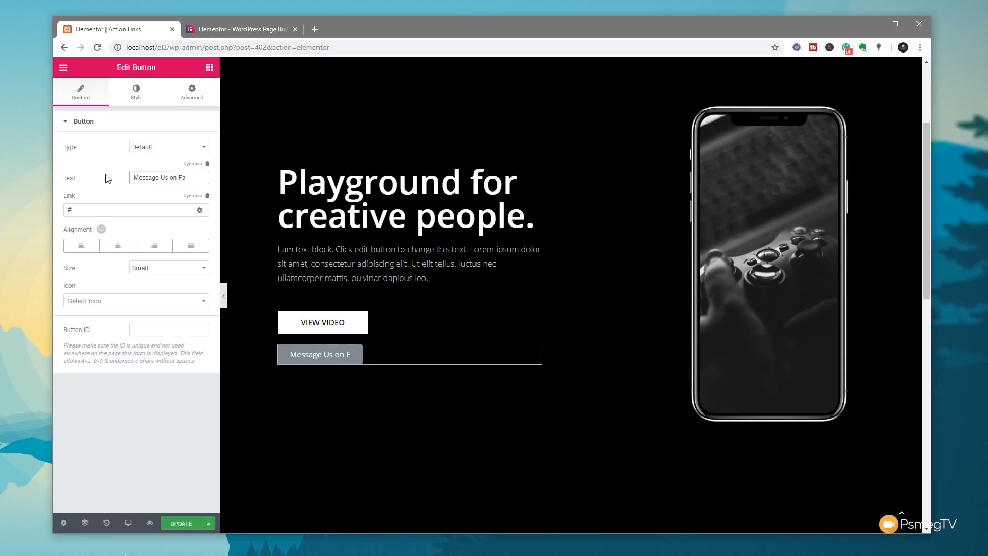
{"action": "type", "text": "cebookl"}
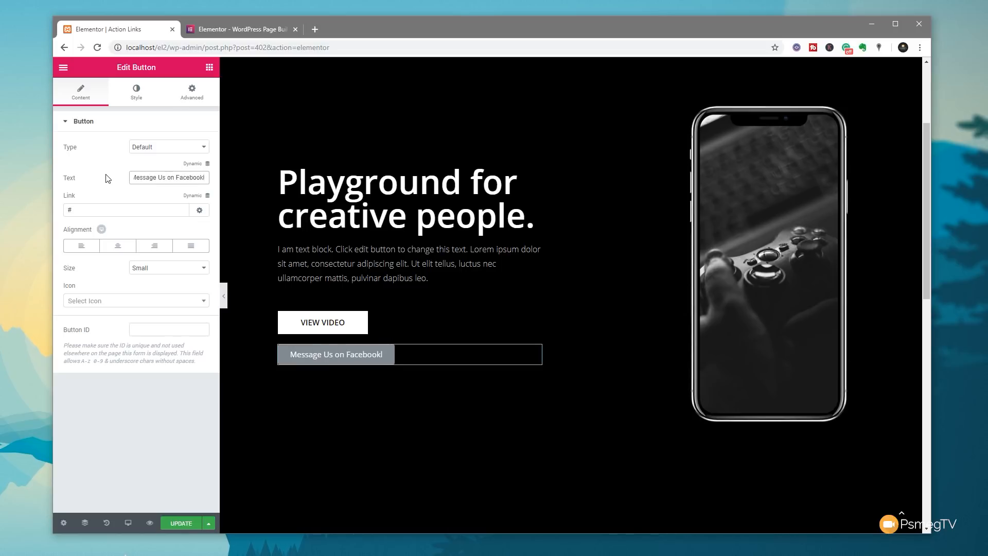
{"action": "key", "text": "BackSpace"}
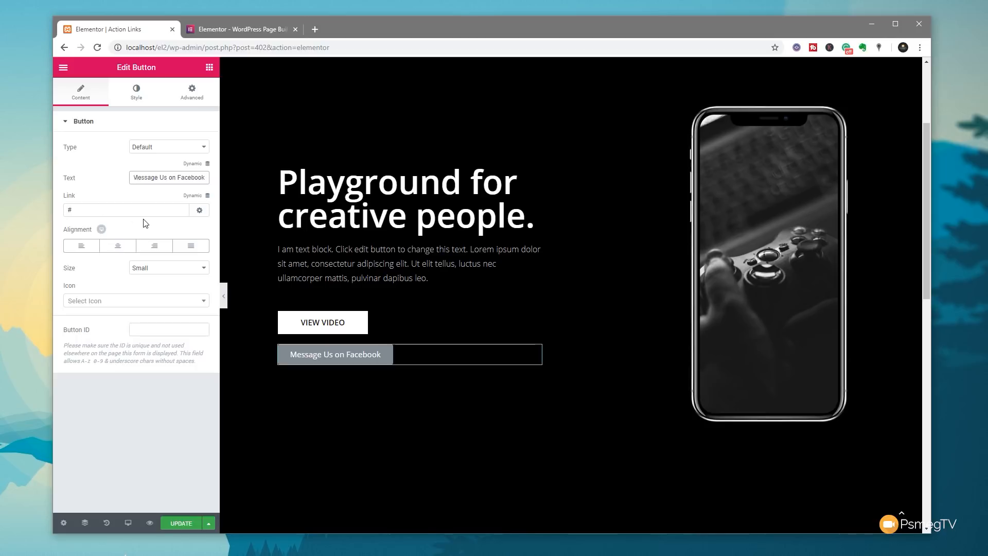
- Give the button a blue background colour
{"action": "left_click", "coordinate": [127, 95]}
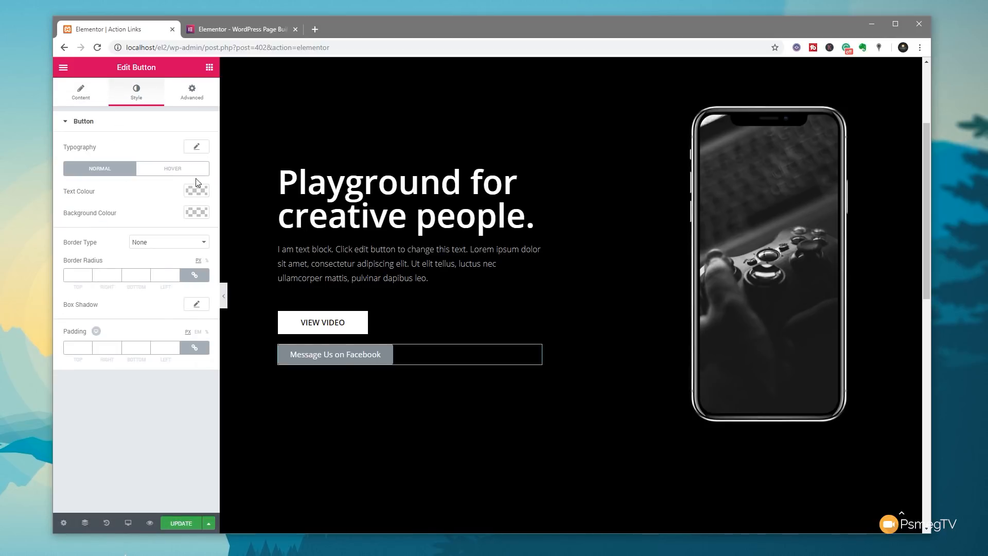
{"action": "left_click", "coordinate": [198, 212]}
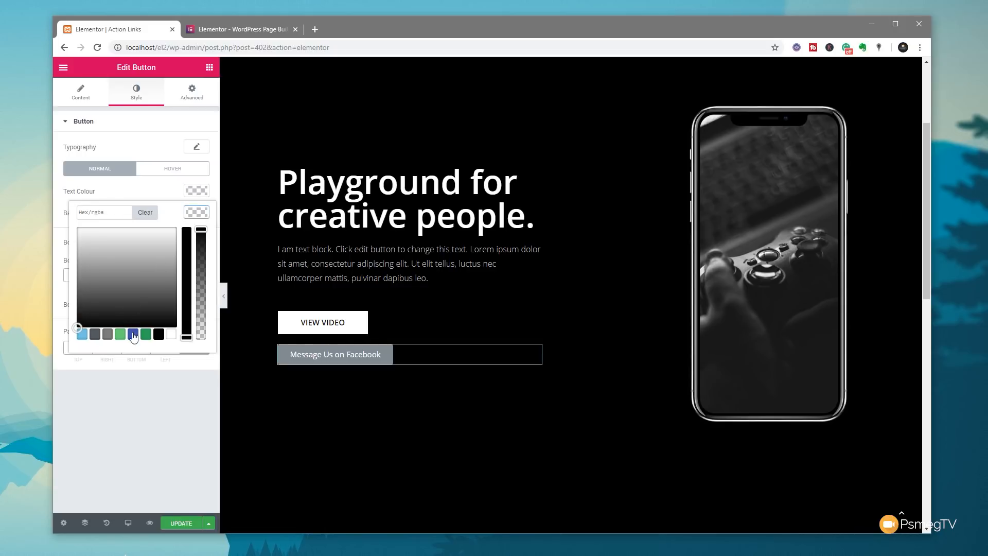
{"action": "left_click", "coordinate": [133, 334]}
{"action": "left_click", "coordinate": [190, 218]}
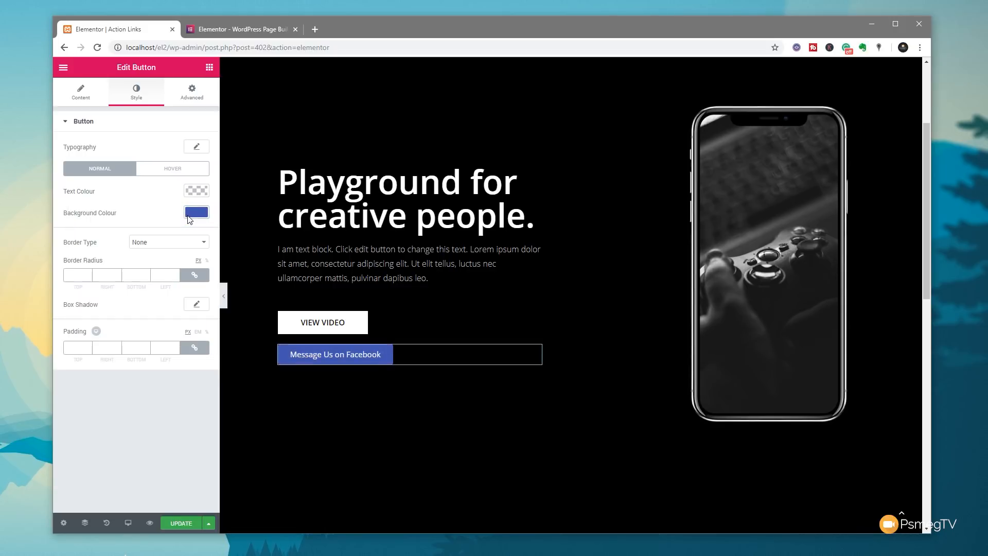
- Add the 'facebook' icon to the button
{"action": "left_click", "coordinate": [90, 99]}
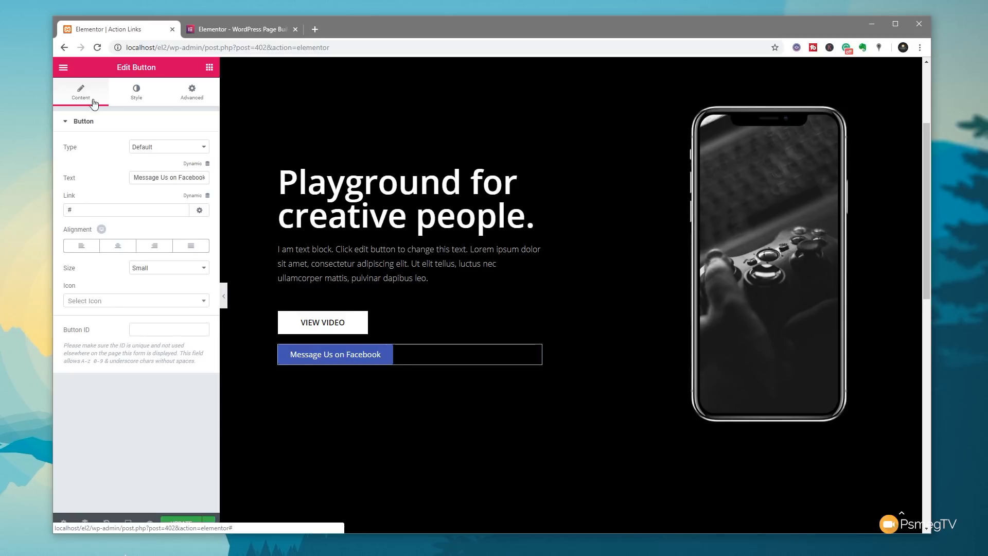
{"action": "left_click", "coordinate": [92, 302]}
{"action": "type", "text": "ra"}
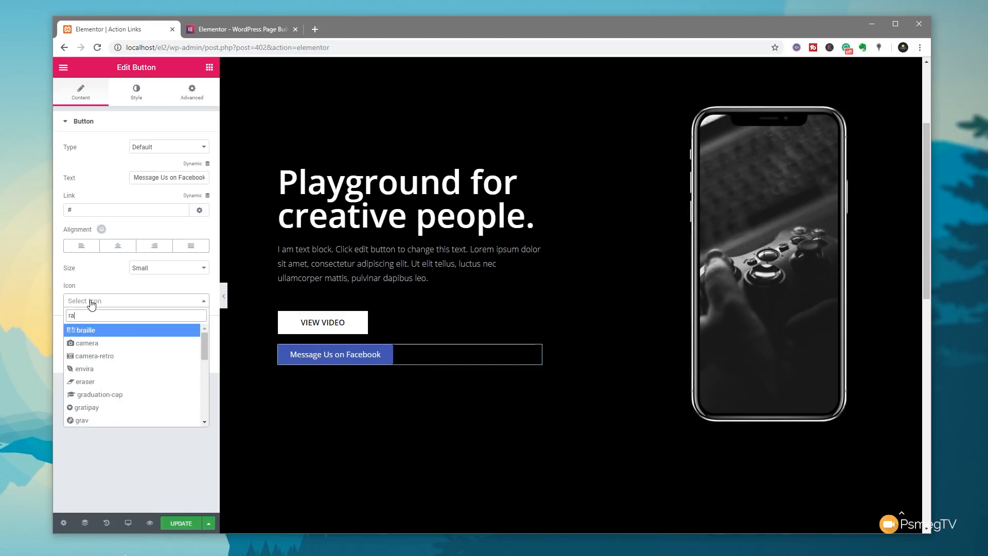
{"action": "key", "text": "BackSpace"}
{"action": "key", "text": "BackSpace"}
{"action": "type", "text": "face"}
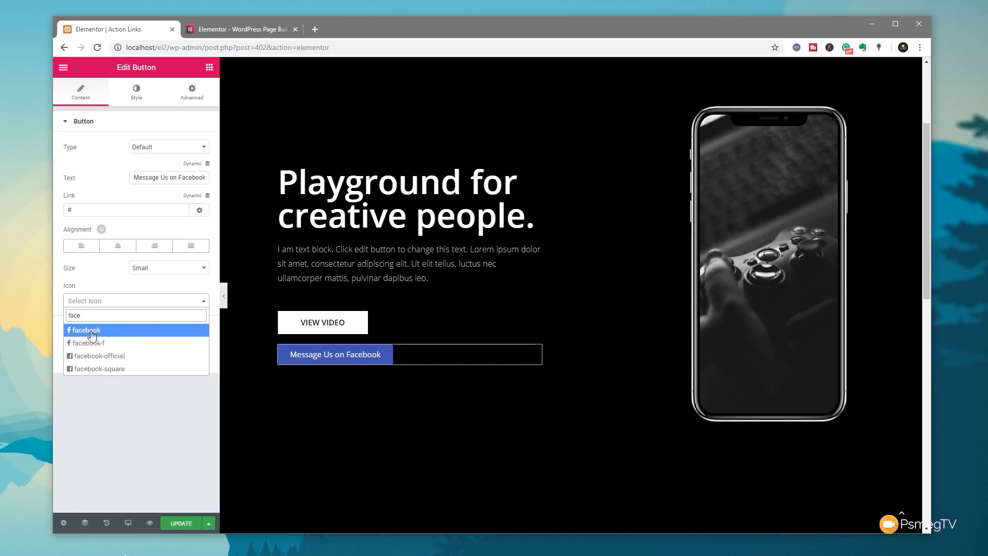
{"action": "left_click", "coordinate": [91, 333]}
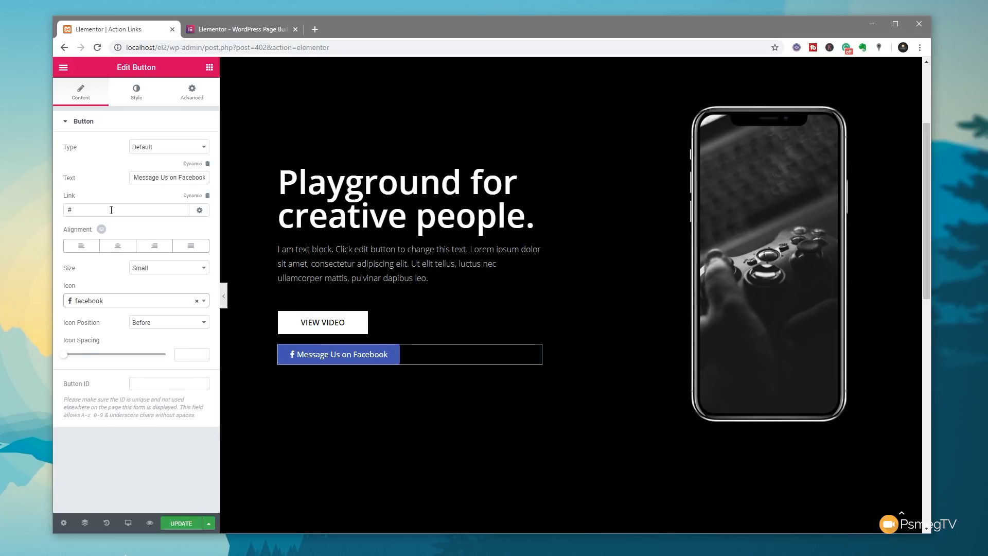
- Set the button's link to a dynamic Contact URL of type Messenger
{"action": "left_click", "coordinate": [208, 195]}
{"action": "left_click_drag", "start_coordinate": [206, 247], "coordinate": [205, 295]}
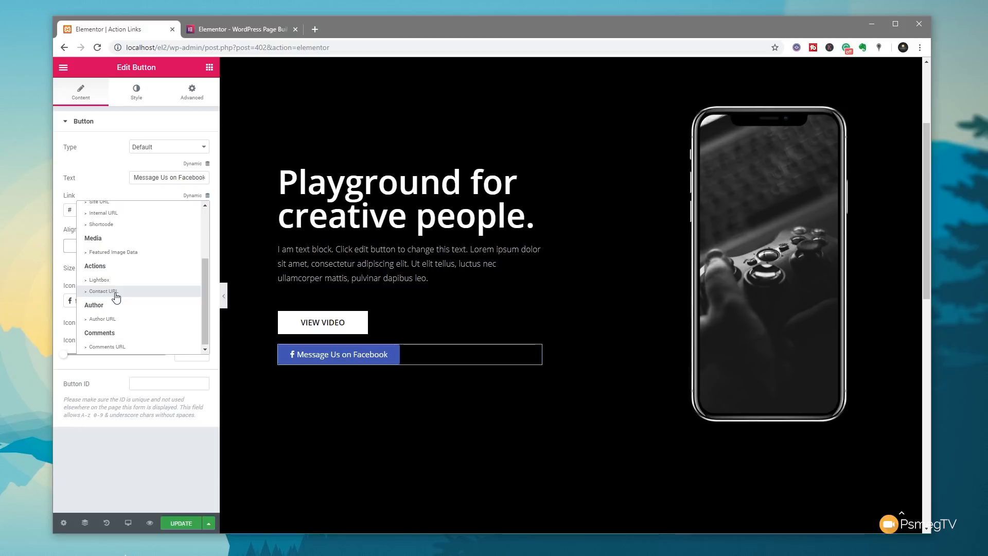
{"action": "left_click", "coordinate": [116, 294]}
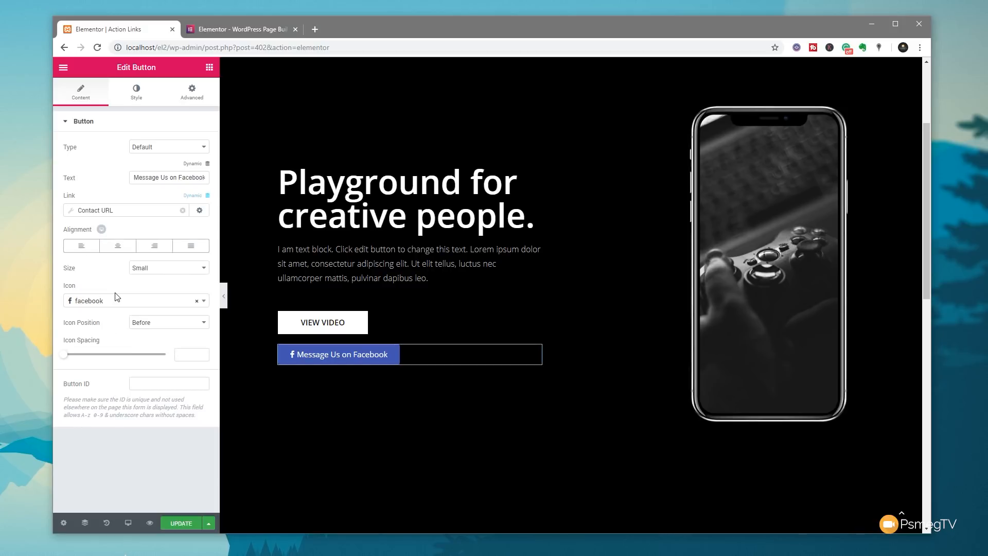
{"action": "left_click", "coordinate": [73, 211]}
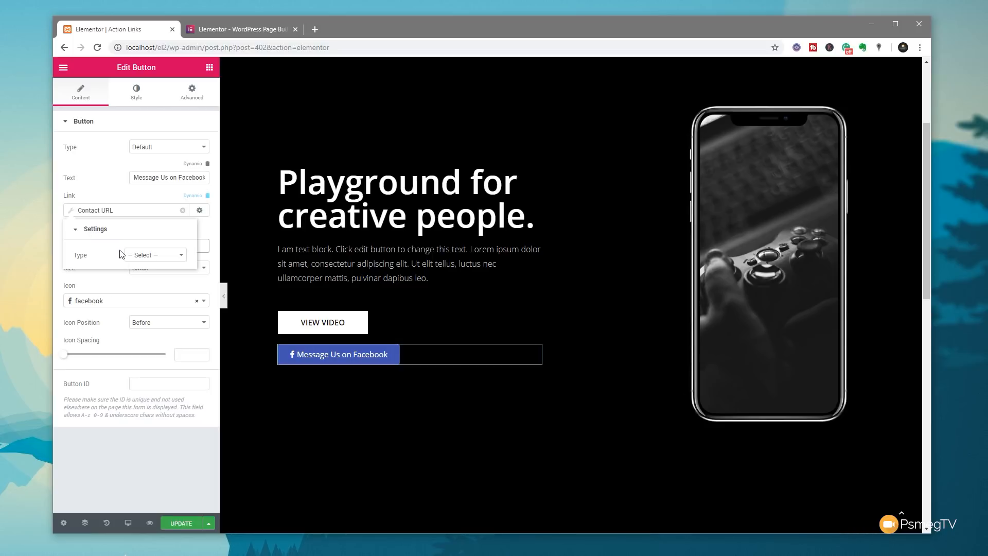
{"action": "left_click", "coordinate": [154, 257]}
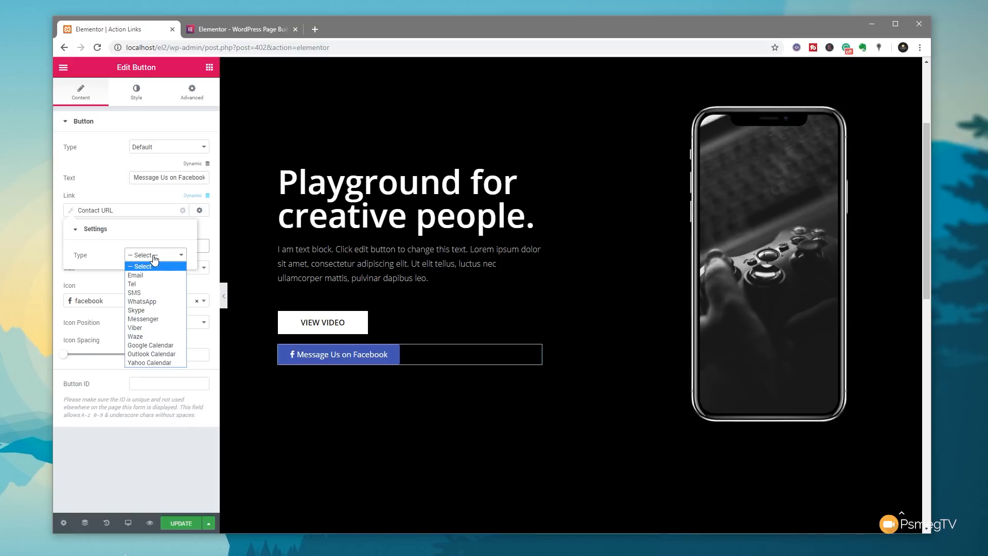
{"action": "left_click", "coordinate": [154, 322]}
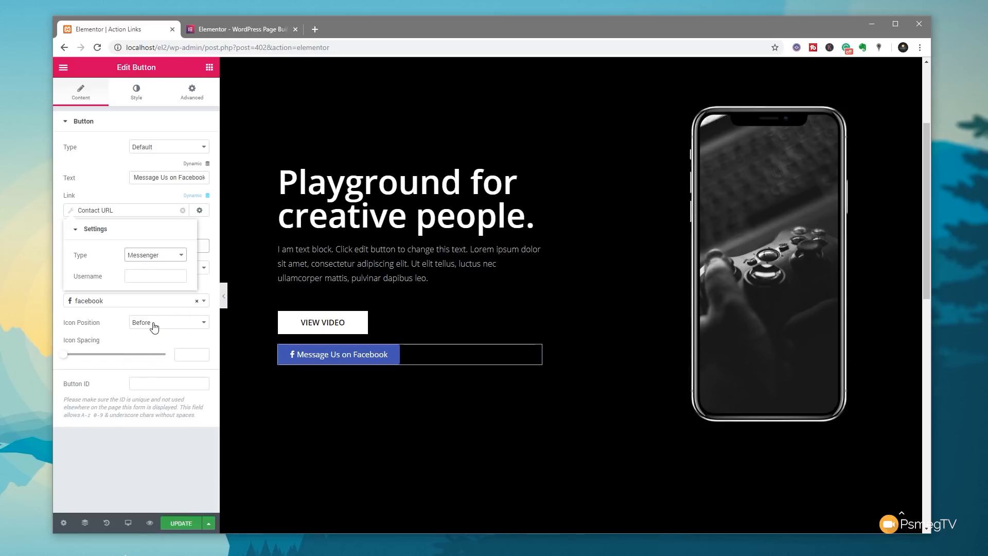
{"action": "left_click", "coordinate": [141, 276]}
- Check the Elementor Facebook page's username, then return to the editor
{"action": "left_click", "coordinate": [72, 214]}
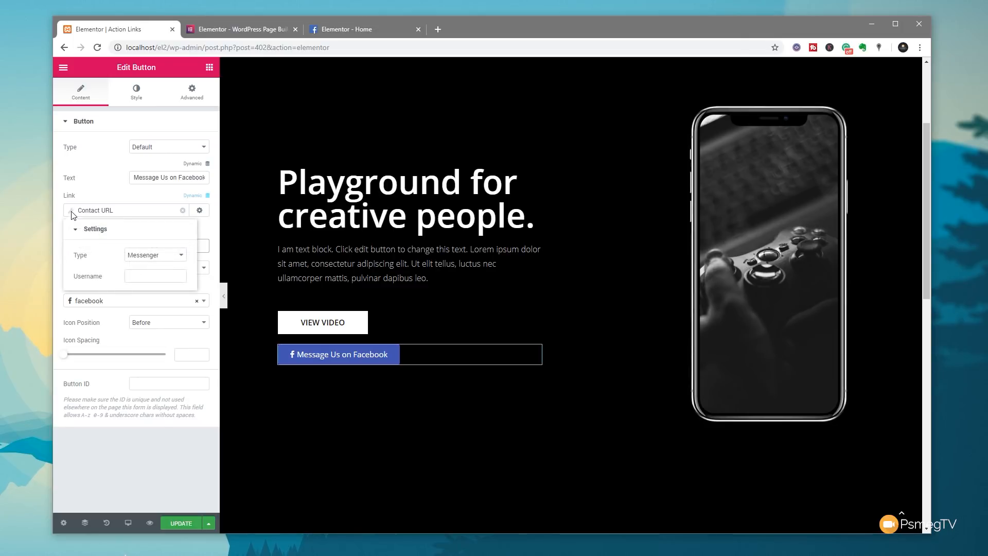
{"action": "left_click", "coordinate": [357, 29]}
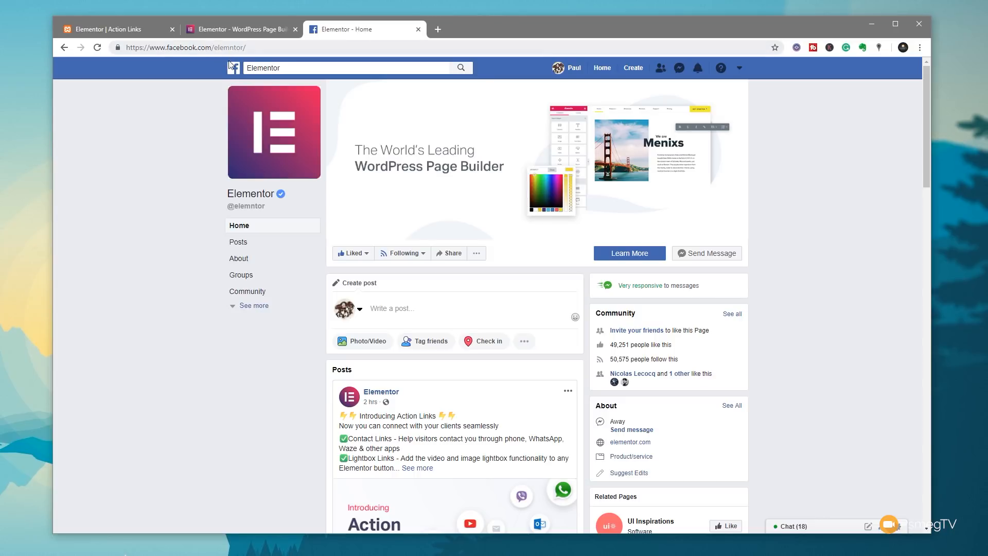
{"action": "left_click", "coordinate": [123, 29]}
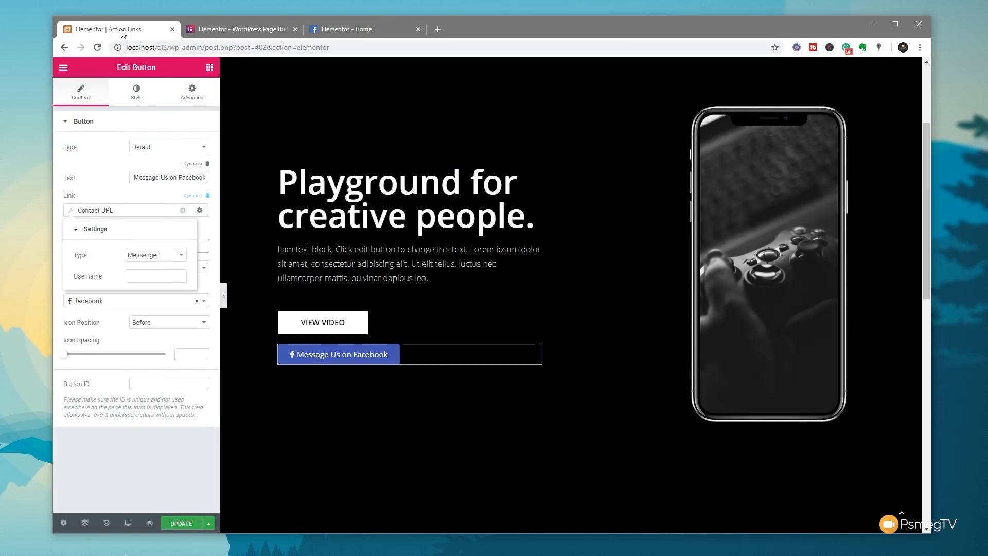
- Enter the Facebook page username as the Messenger username and update the page
{"action": "left_click", "coordinate": [149, 275]}
{"action": "type", "text": "elemntor"}
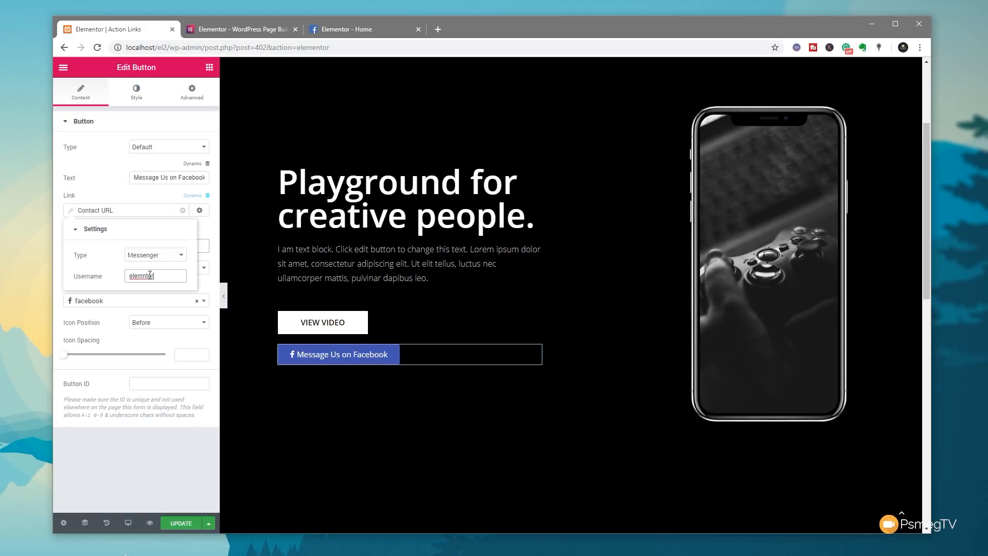
{"action": "left_click", "coordinate": [146, 443]}
{"action": "left_click", "coordinate": [180, 523]}
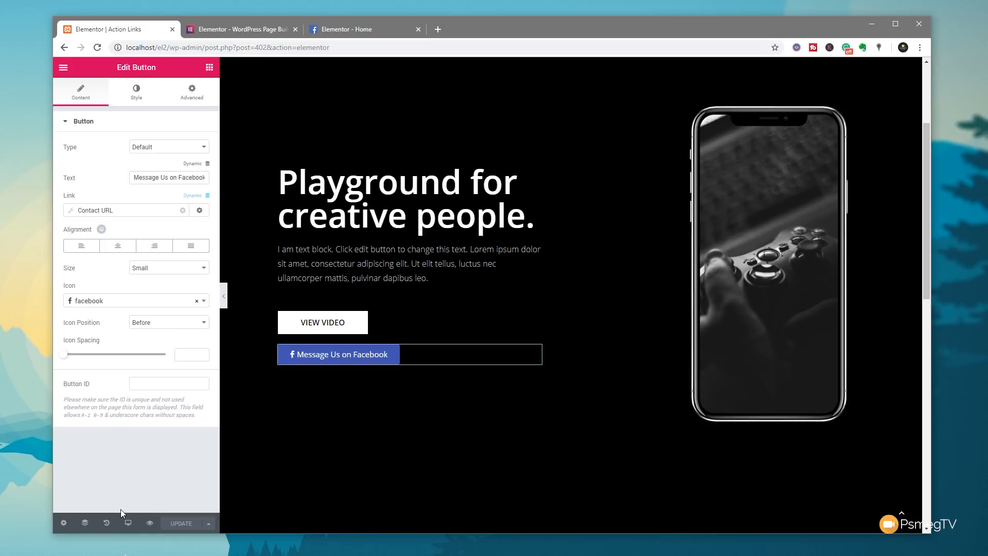
- Preview the page and confirm the Message Us on Facebook button opens a Messenger chat
{"action": "left_click", "coordinate": [149, 523]}
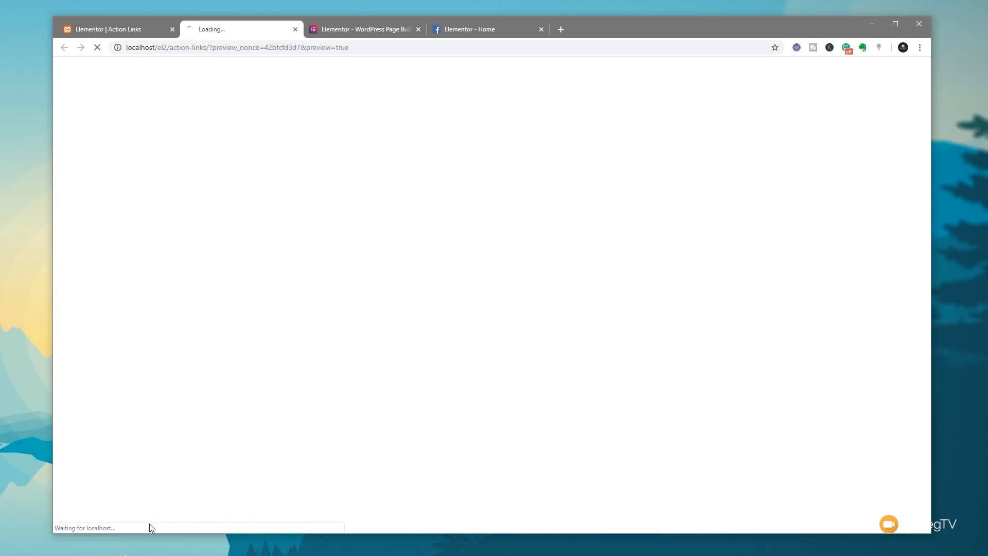
{"action": "scroll", "coordinate": [249, 170], "scroll_direction": "down", "scroll_amount": 3}
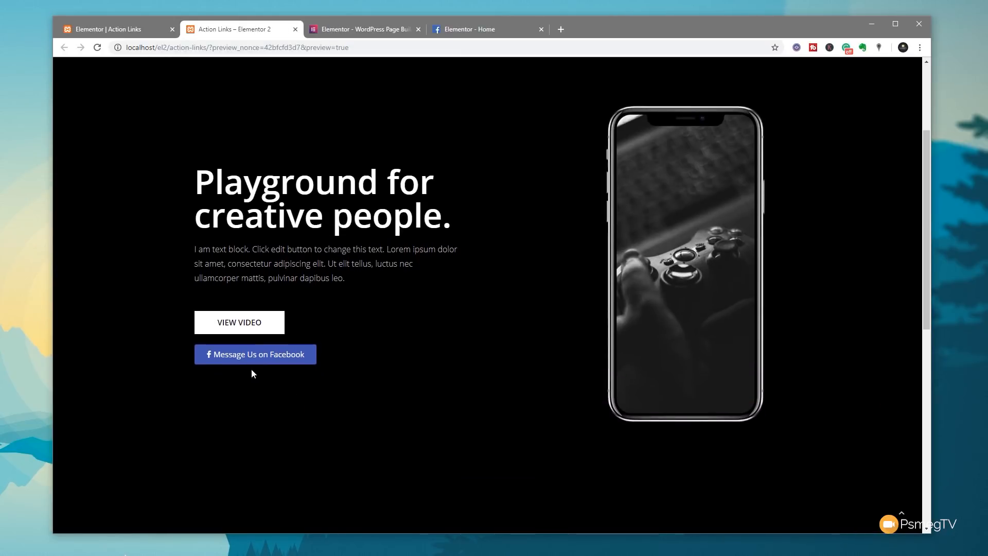
{"action": "left_click", "coordinate": [251, 355]}
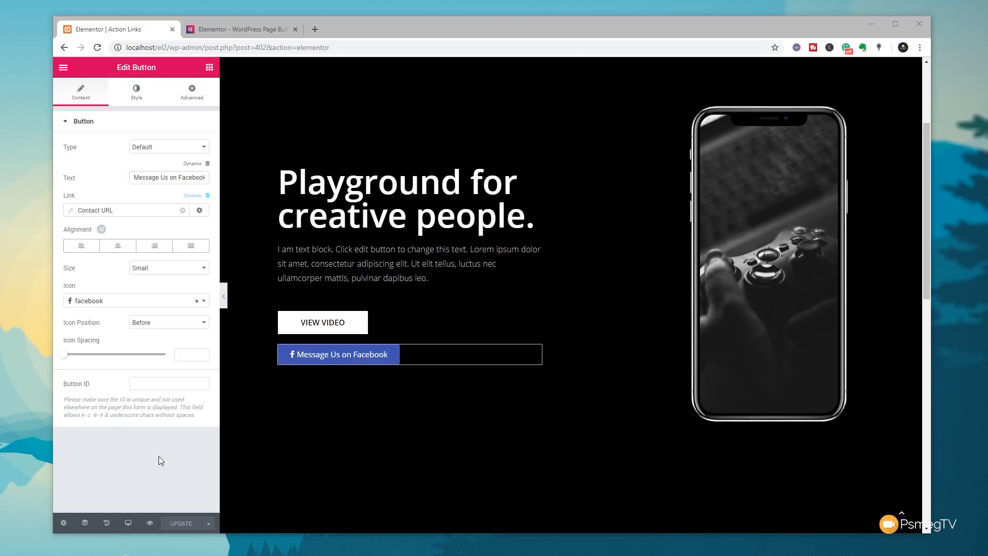
- Make the button's Contact URL an Email link with the site's address, subject 'I want to know more about WPTuts', message 'Love what you do!!'
{"action": "left_click", "coordinate": [199, 210]}
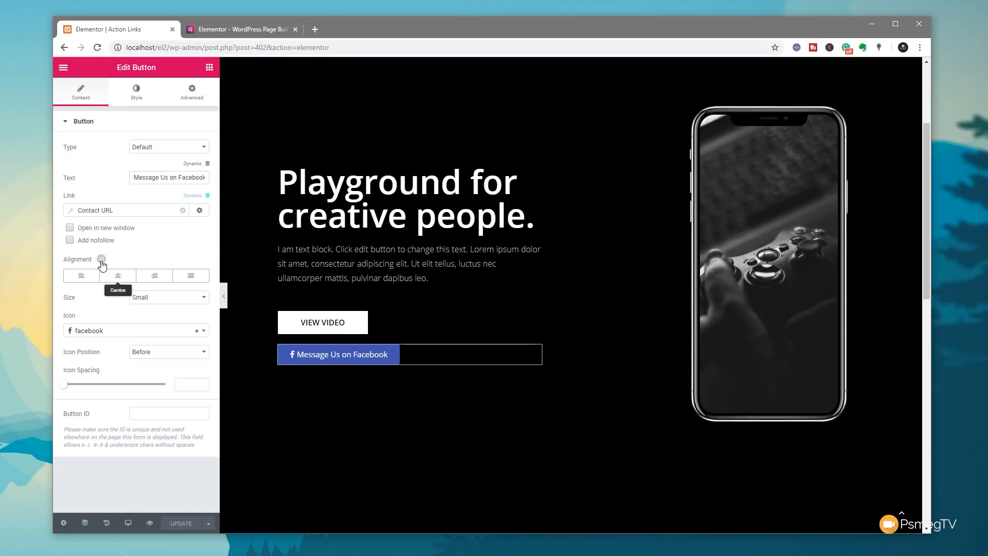
{"action": "left_click", "coordinate": [72, 215]}
{"action": "left_click", "coordinate": [154, 254]}
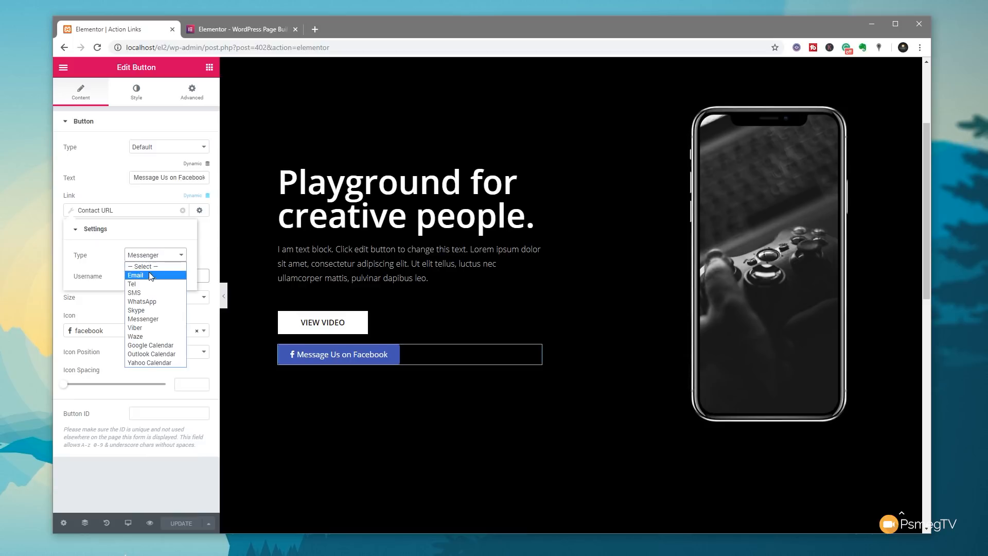
{"action": "left_click", "coordinate": [149, 274]}
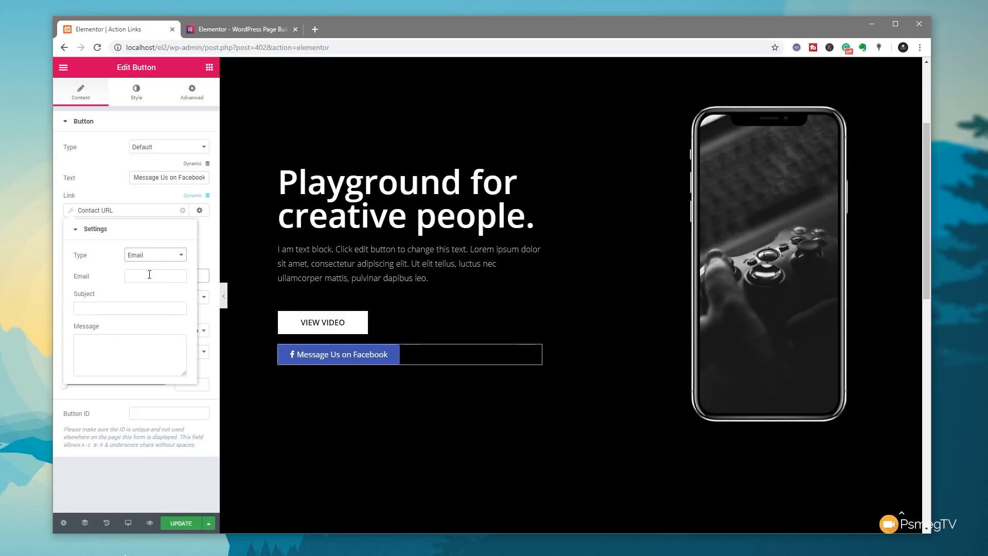
{"action": "left_click", "coordinate": [149, 275]}
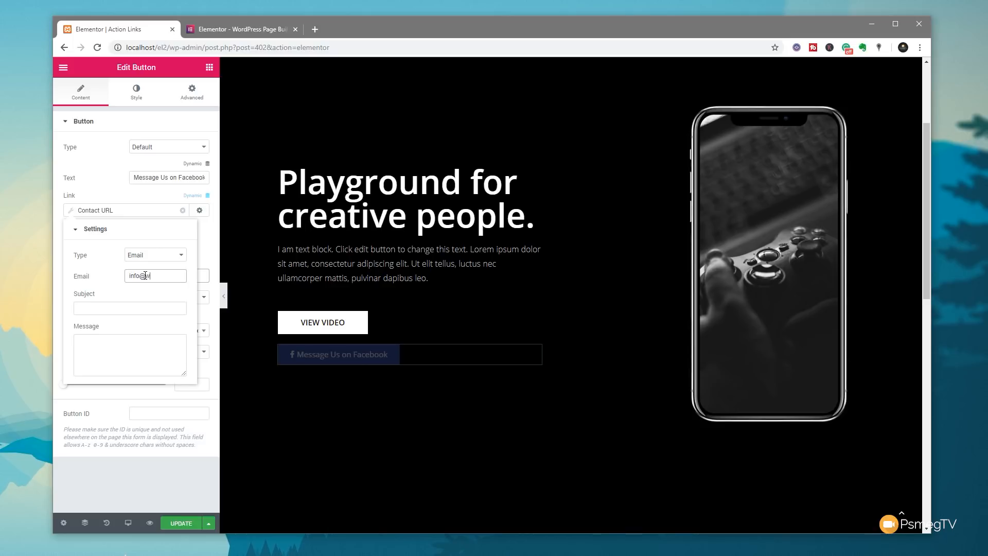
{"action": "left_click", "coordinate": [121, 308]}
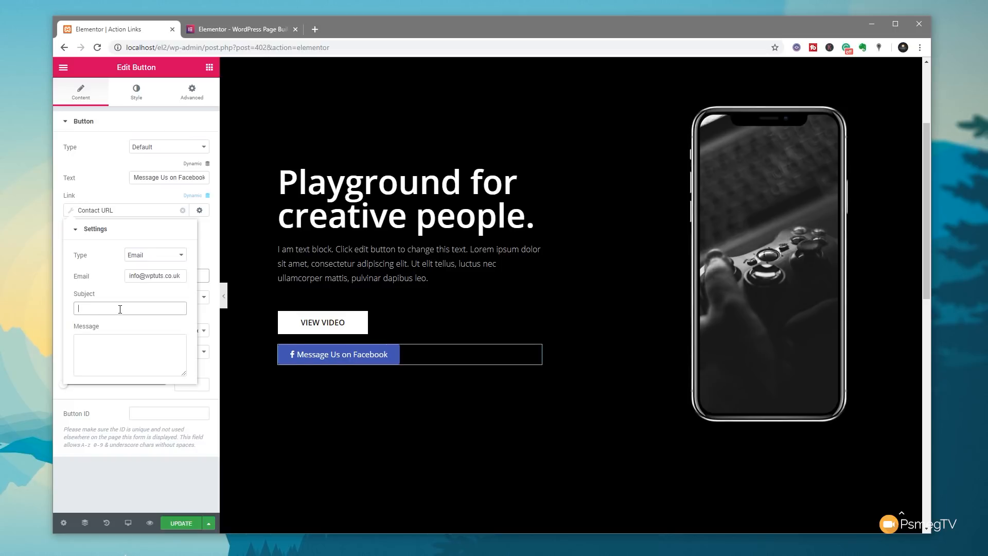
{"action": "type", "text": "I want to k"}
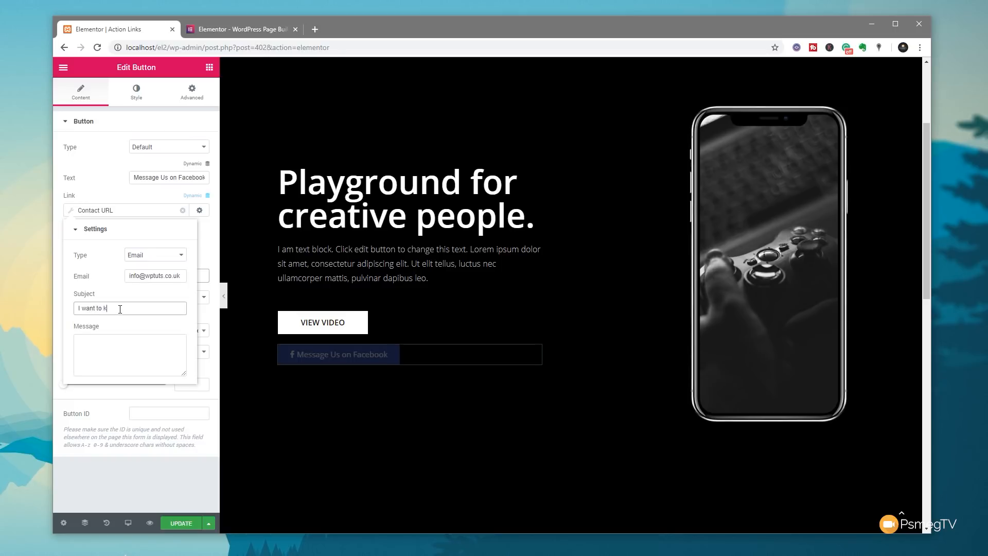
{"action": "type", "text": "now more about WPTuts"}
{"action": "left_click", "coordinate": [108, 340]}
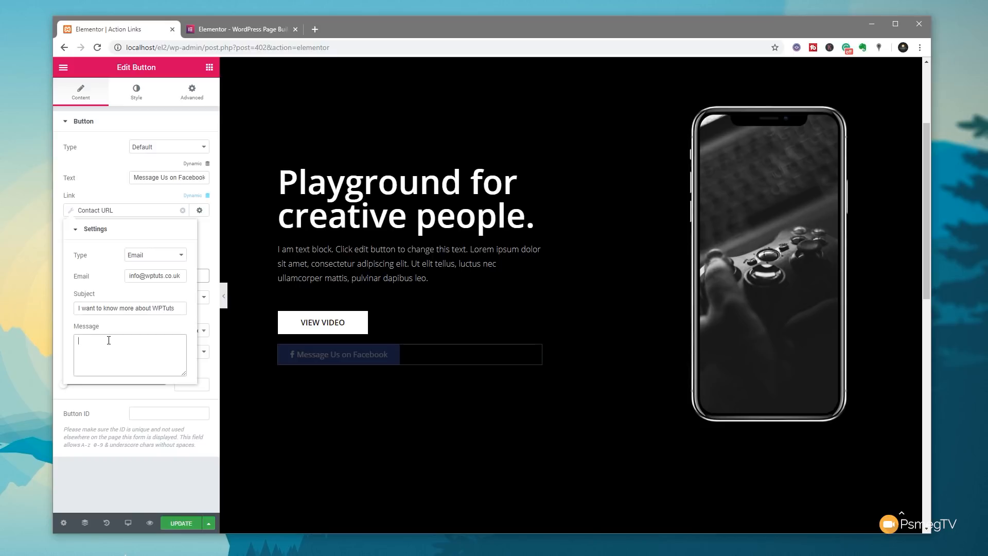
{"action": "type", "text": "Love what you do!!"}
{"action": "left_click", "coordinate": [131, 471]}
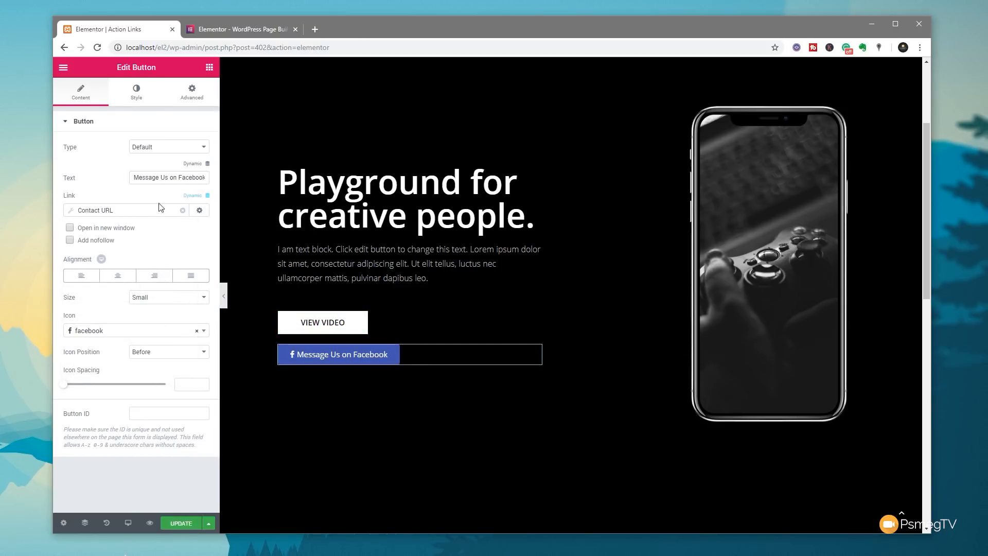
- Replace the button's Facebook icon with the envelope icon
{"action": "left_click", "coordinate": [196, 330]}
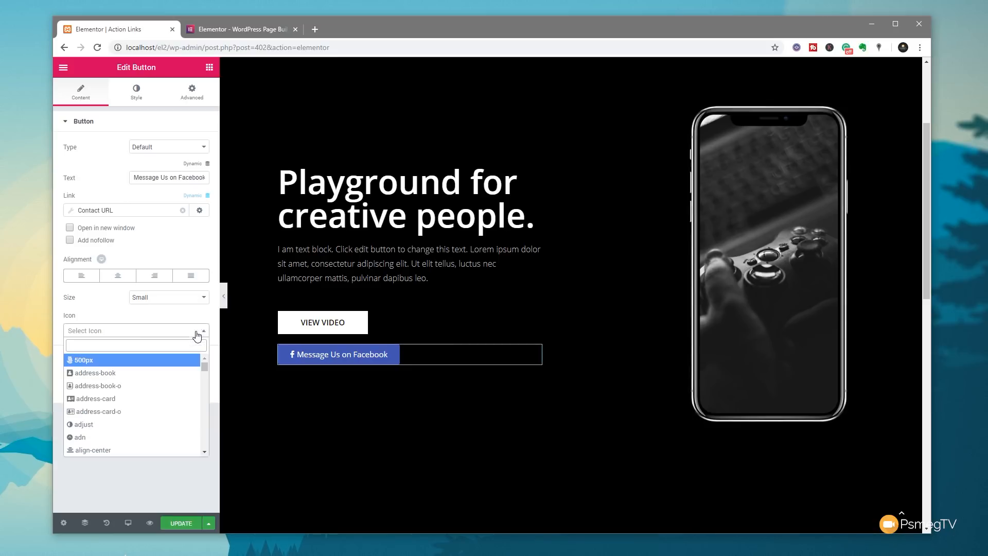
{"action": "left_click", "coordinate": [131, 333]}
{"action": "left_click", "coordinate": [132, 331]}
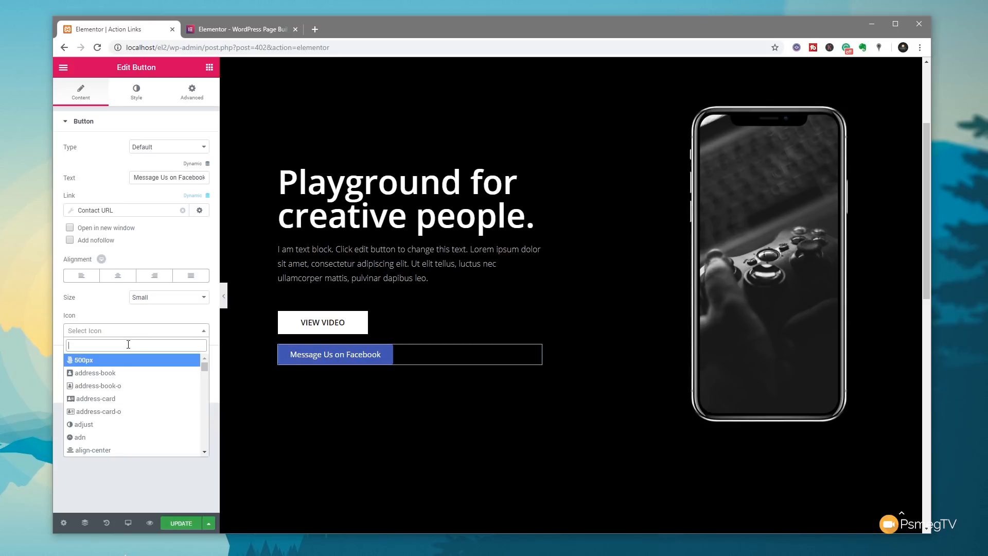
{"action": "type", "text": "envel"}
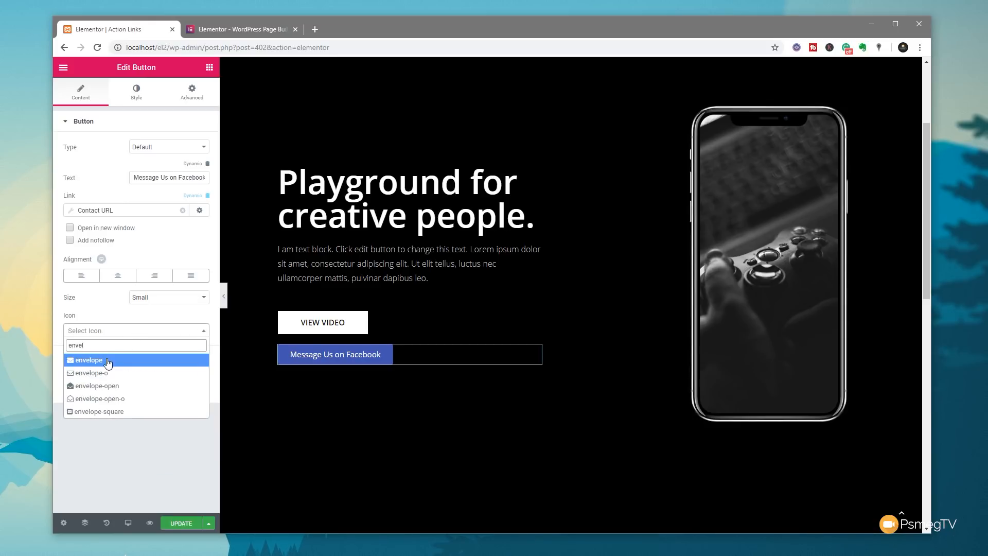
{"action": "left_click", "coordinate": [108, 360]}
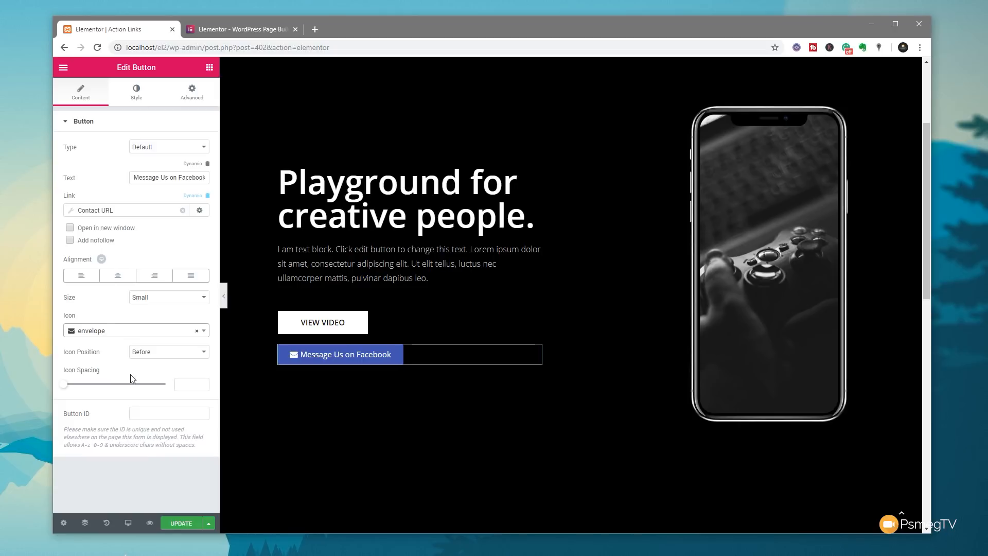
- Relabel the button 'Drop Us An Email' and save the page
{"action": "left_click", "coordinate": [169, 178]}
{"action": "left_click_drag", "start_coordinate": [136, 178], "coordinate": [218, 178]}
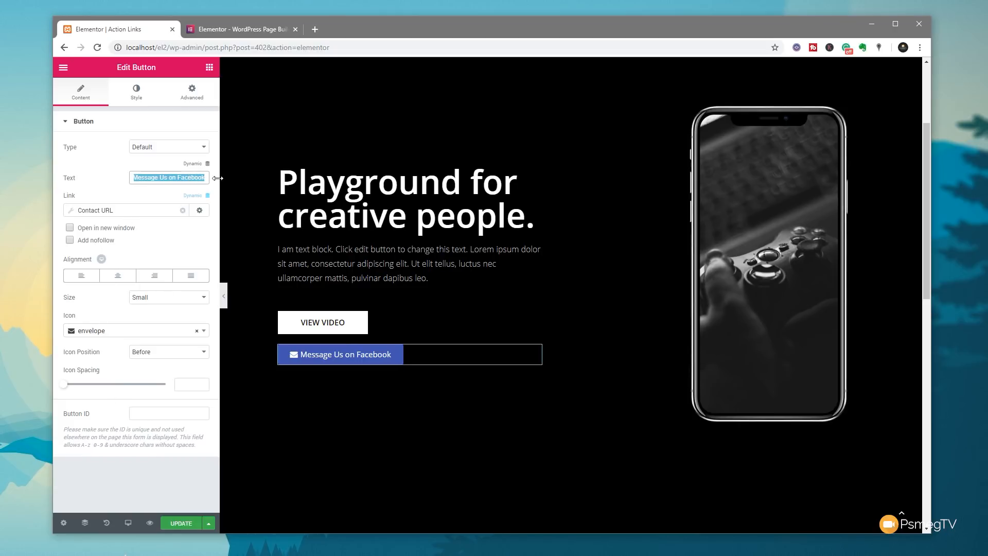
{"action": "type", "text": "Drop "}
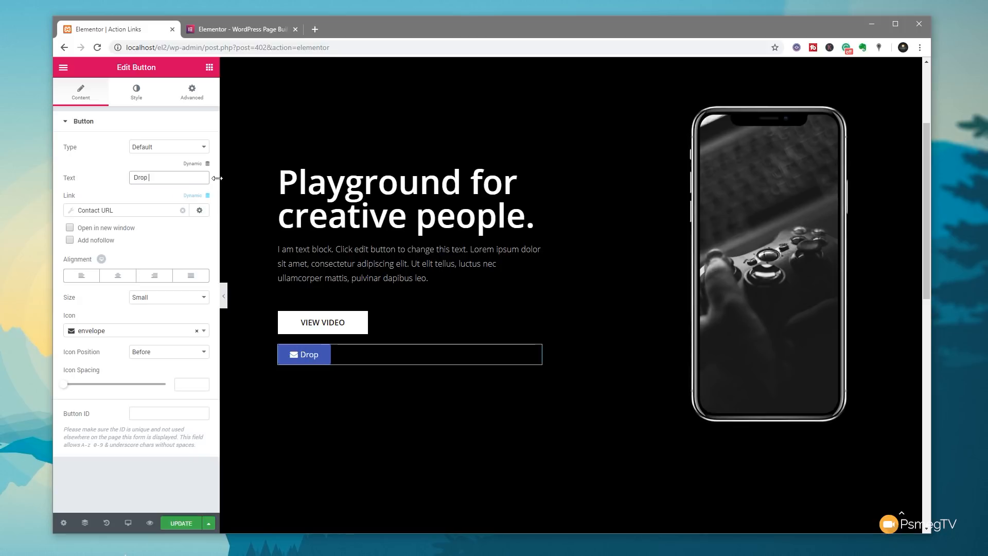
{"action": "type", "text": "Us aAn Email"}
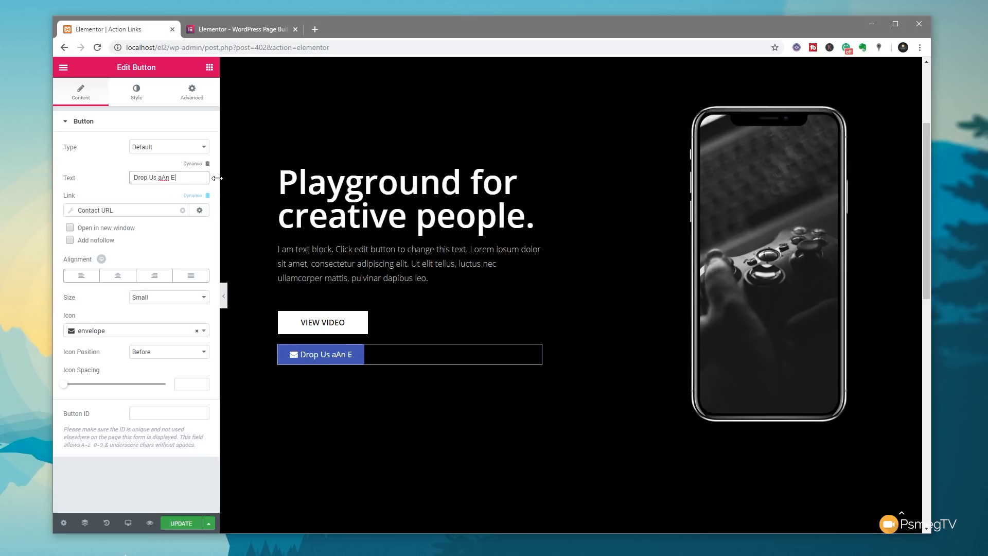
{"action": "key", "text": "Left"}
{"action": "key", "text": "Left"}
{"action": "key", "text": "Left"}
{"action": "key", "text": "BackSpace"}
{"action": "left_click", "coordinate": [177, 523]}
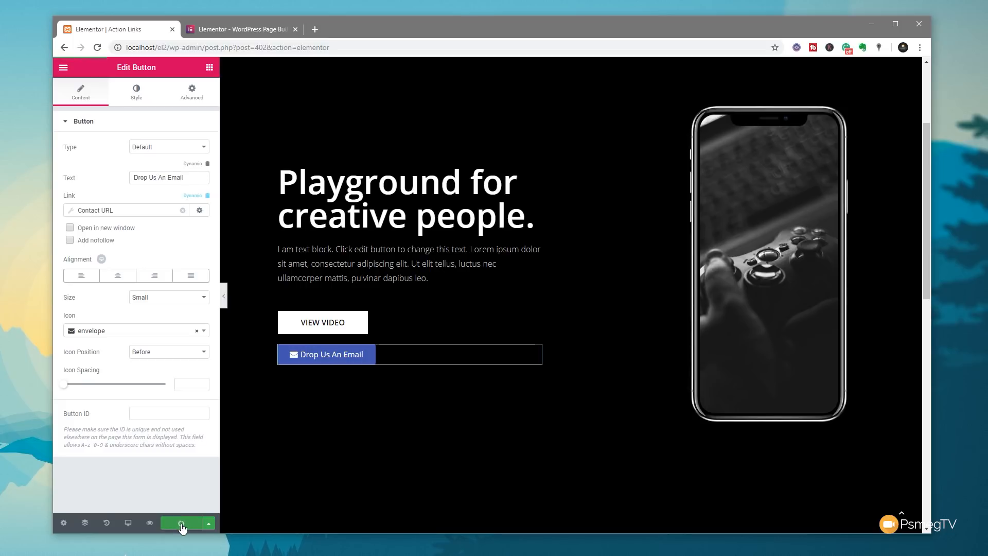
- Preview the saved page and test the Drop Us An Email button
{"action": "left_click", "coordinate": [150, 523]}
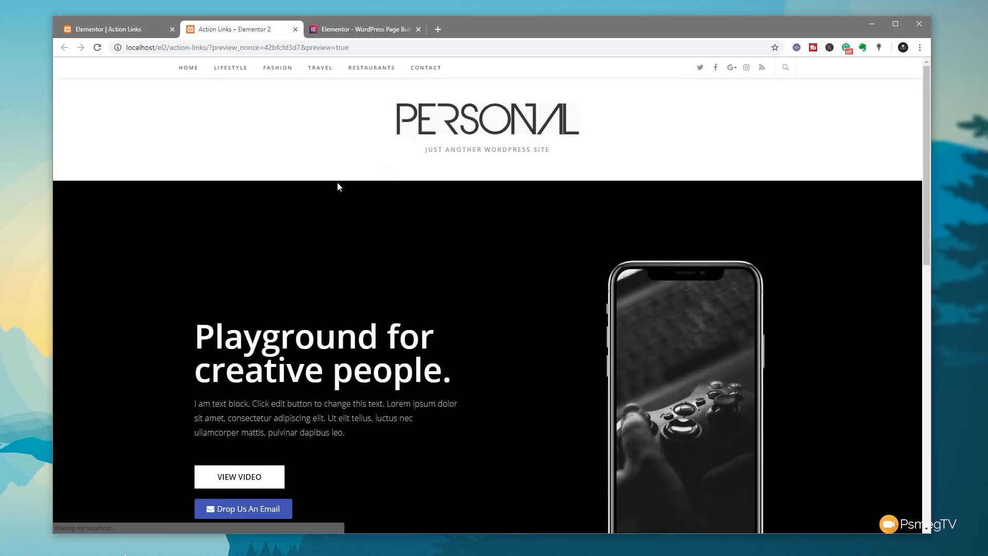
{"action": "scroll", "coordinate": [391, 278], "scroll_direction": "down", "scroll_amount": 4}
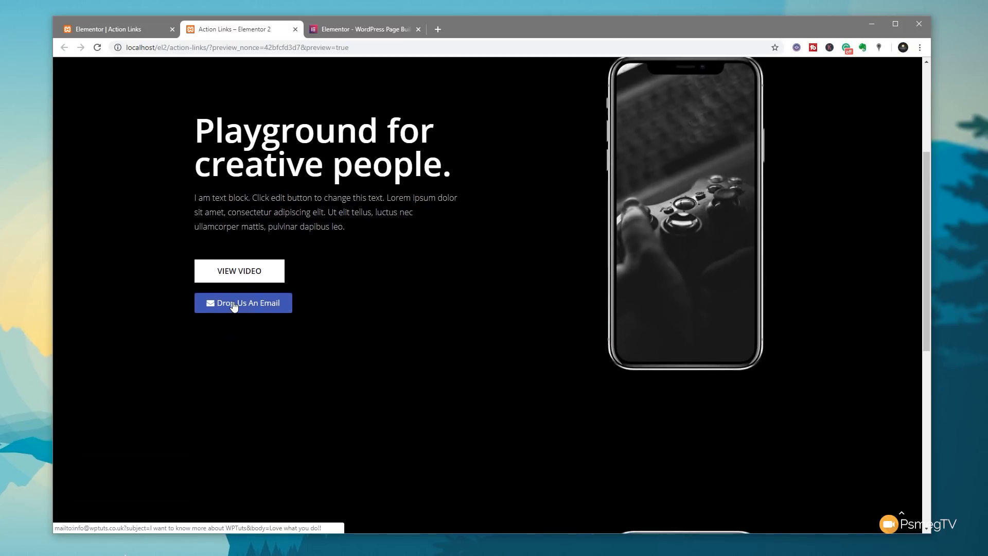
{"action": "left_click", "coordinate": [233, 305]}
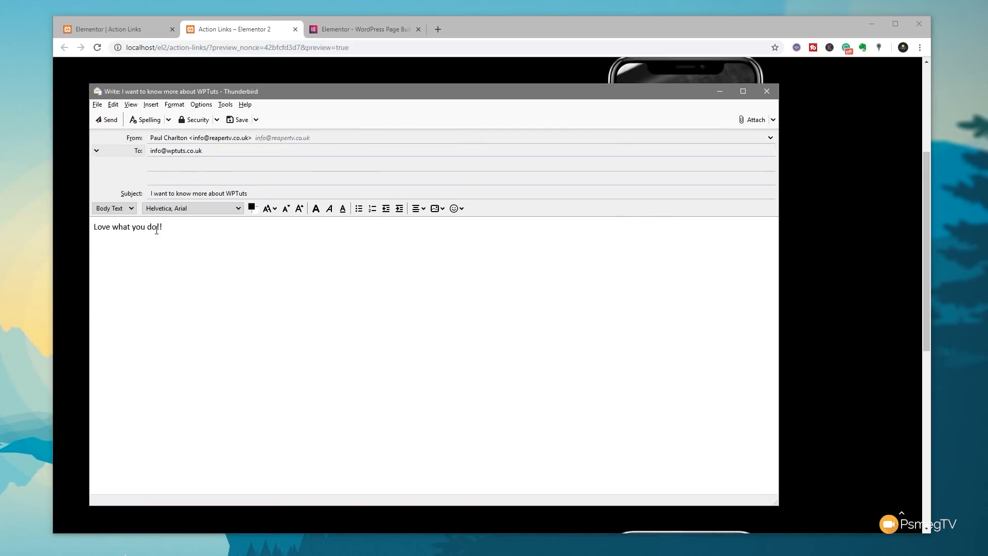
- Close the pre-filled Thunderbird draft and return to the Elementor editor tab
{"action": "left_click", "coordinate": [767, 93]}
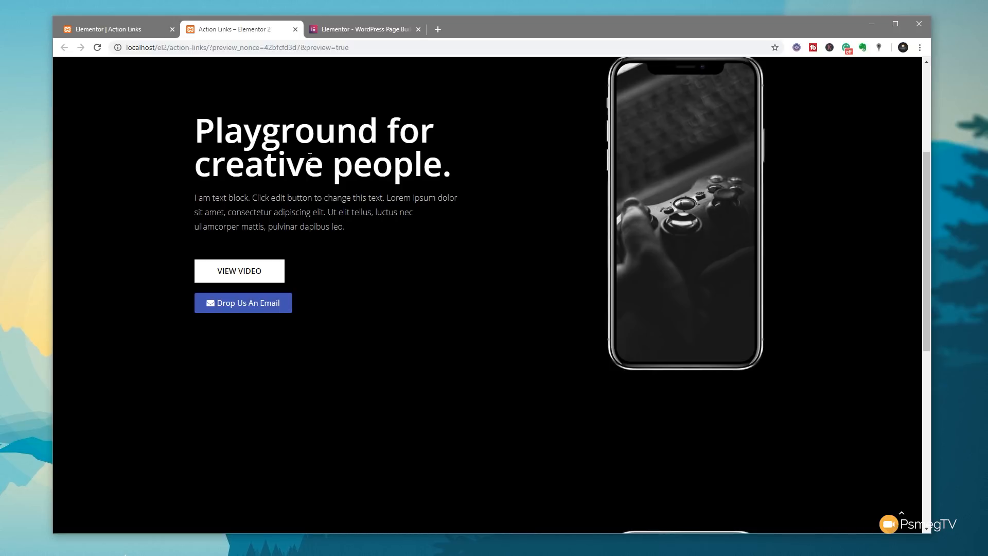
{"action": "left_click", "coordinate": [119, 30]}
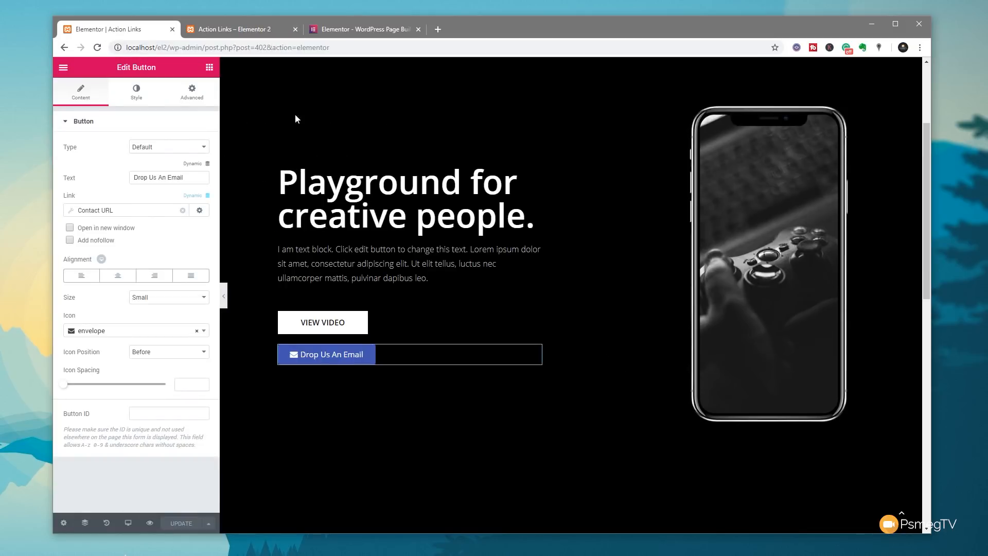
- Switch the Contact URL type from Email to Google Calendar, leaving its event fields blank
{"action": "left_click", "coordinate": [71, 213]}
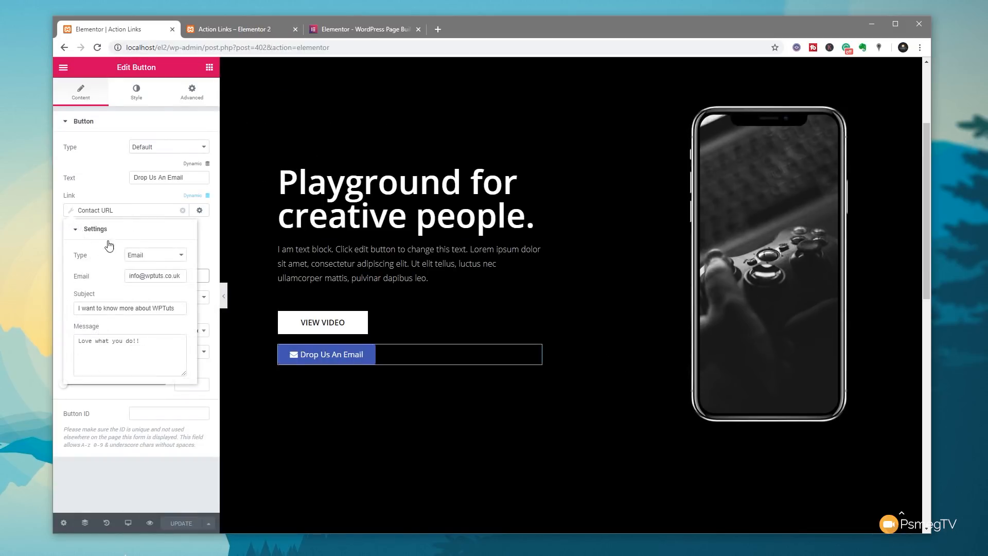
{"action": "left_click", "coordinate": [157, 255]}
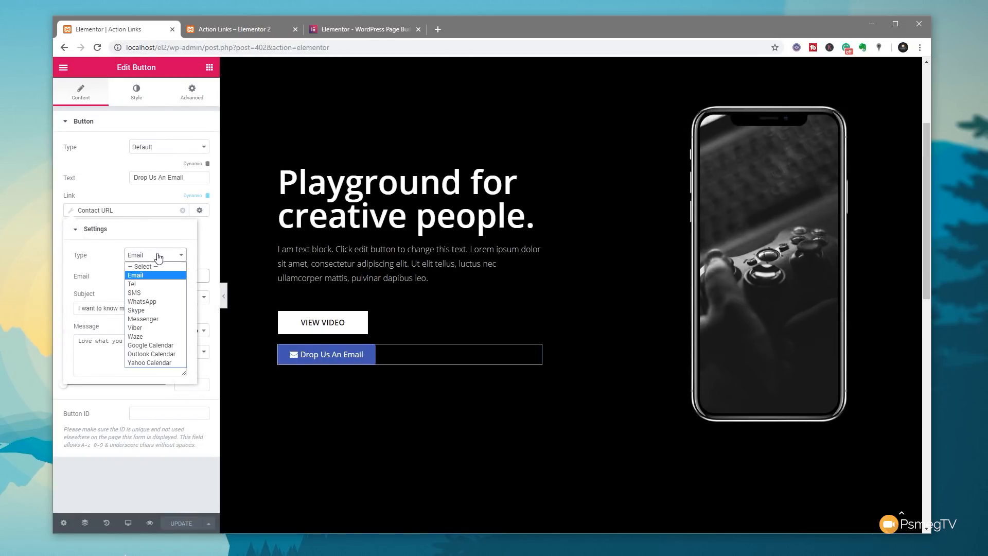
{"action": "left_click", "coordinate": [166, 346]}
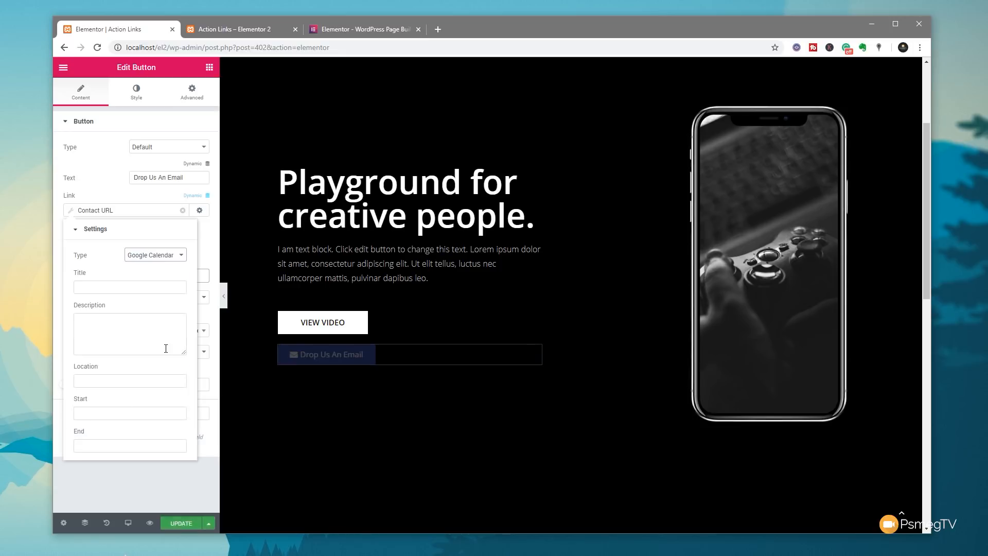
{"action": "left_click", "coordinate": [96, 286]}
{"action": "left_click", "coordinate": [102, 319]}
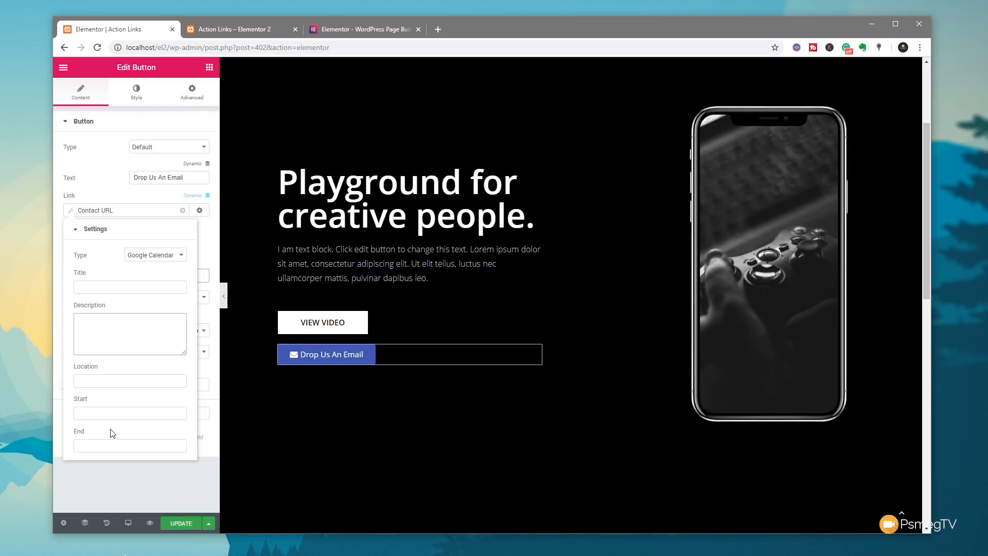
{"action": "left_click", "coordinate": [199, 210]}
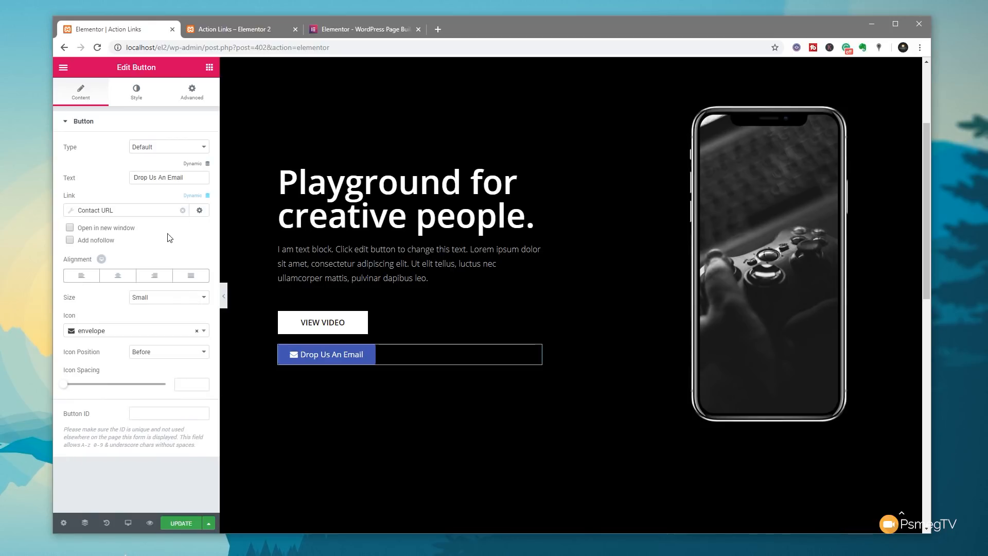
- Change the Contact URL type to Tel with a sample phone number
{"action": "left_click", "coordinate": [72, 212]}
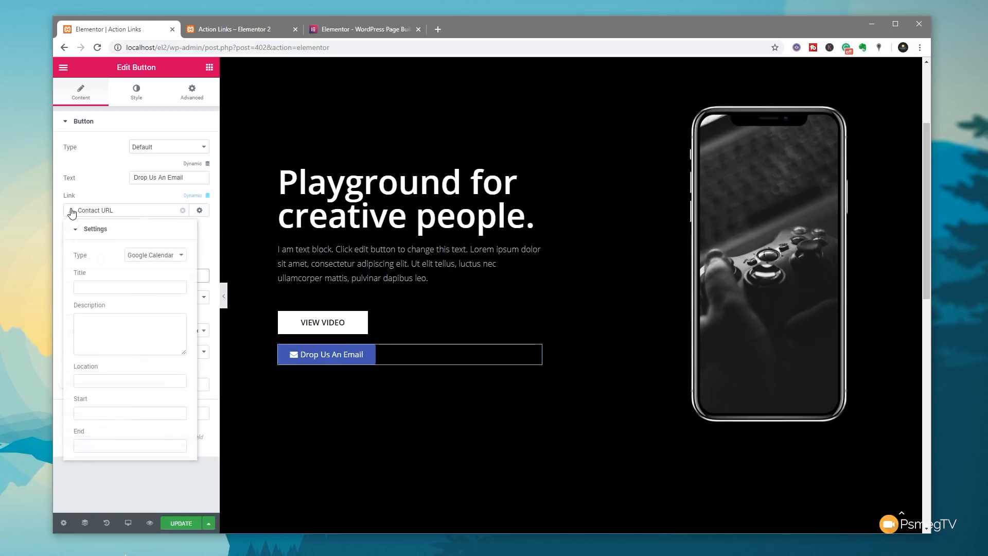
{"action": "left_click", "coordinate": [151, 256]}
{"action": "left_click", "coordinate": [148, 284]}
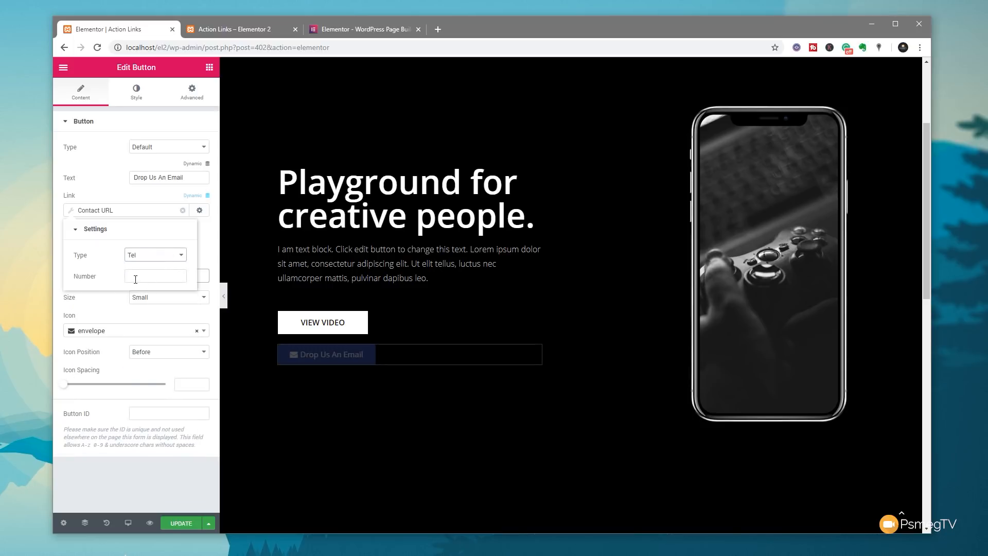
{"action": "left_click", "coordinate": [138, 277]}
{"action": "type", "text": "1231231233"}
{"action": "left_click", "coordinate": [149, 481]}
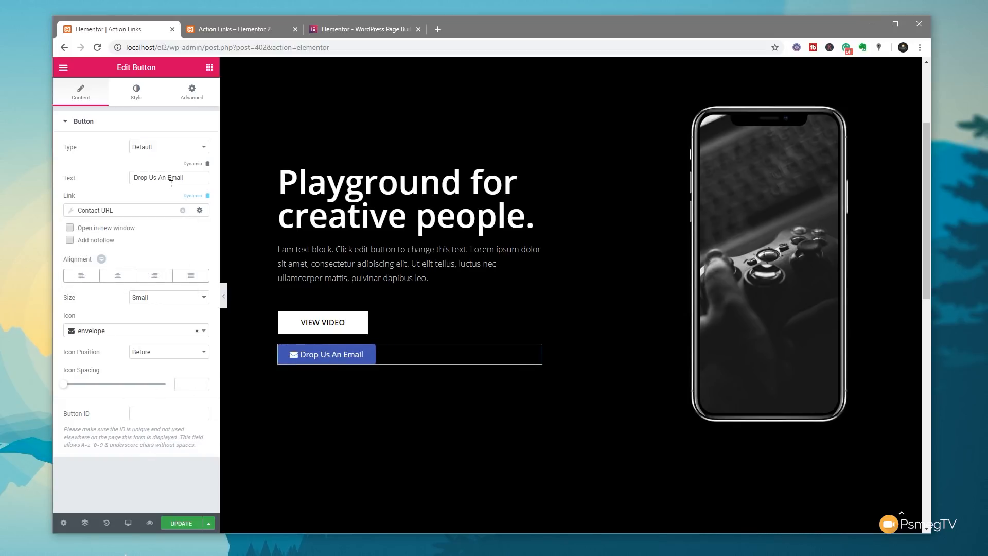
- Relabel the button 'Call Us NOW' and save the page
{"action": "left_click", "coordinate": [188, 177]}
{"action": "left_click_drag", "start_coordinate": [187, 177], "coordinate": [108, 179]}
{"action": "type", "text": "Call Us N"}
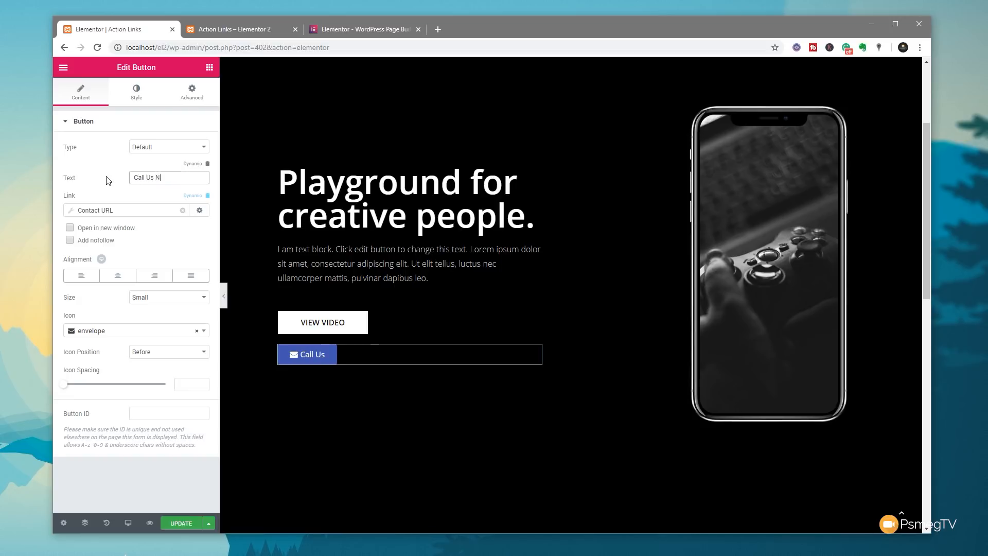
{"action": "type", "text": "OW"}
{"action": "left_click", "coordinate": [147, 252]}
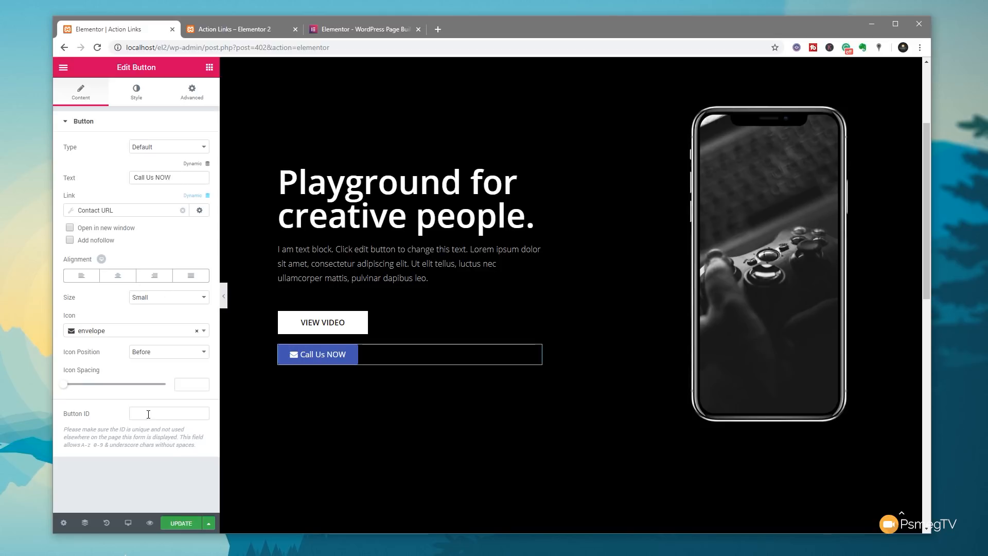
{"action": "left_click", "coordinate": [183, 523]}
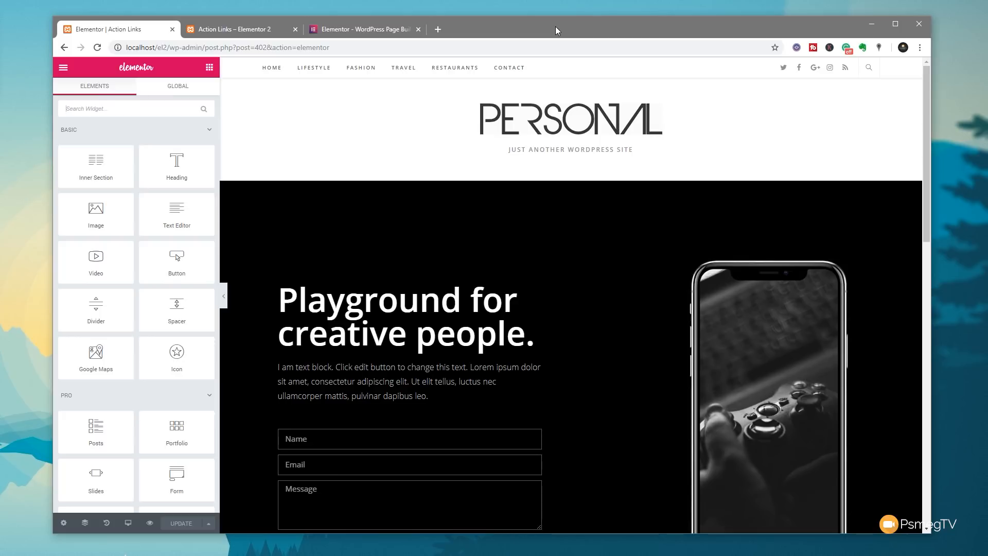
- Add a Form widget with Name, Email, Message fields and a Send button under the hero text
{"action": "scroll", "coordinate": [562, 348], "scroll_direction": "down", "scroll_amount": 4}
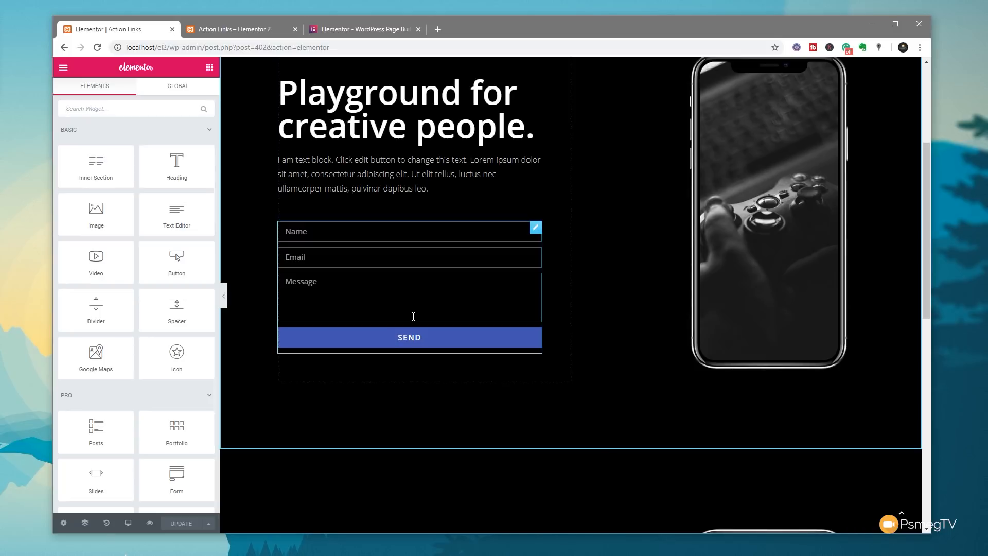
- Set the form Name field's Default Value to a dynamic Request Parameter tag and open its settings
{"action": "left_click", "coordinate": [535, 229]}
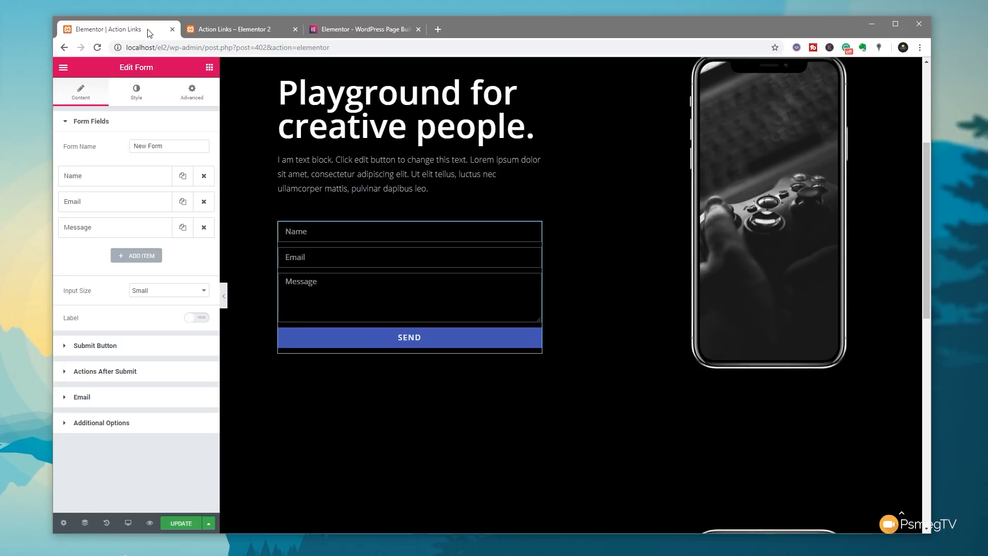
{"action": "left_click", "coordinate": [93, 179]}
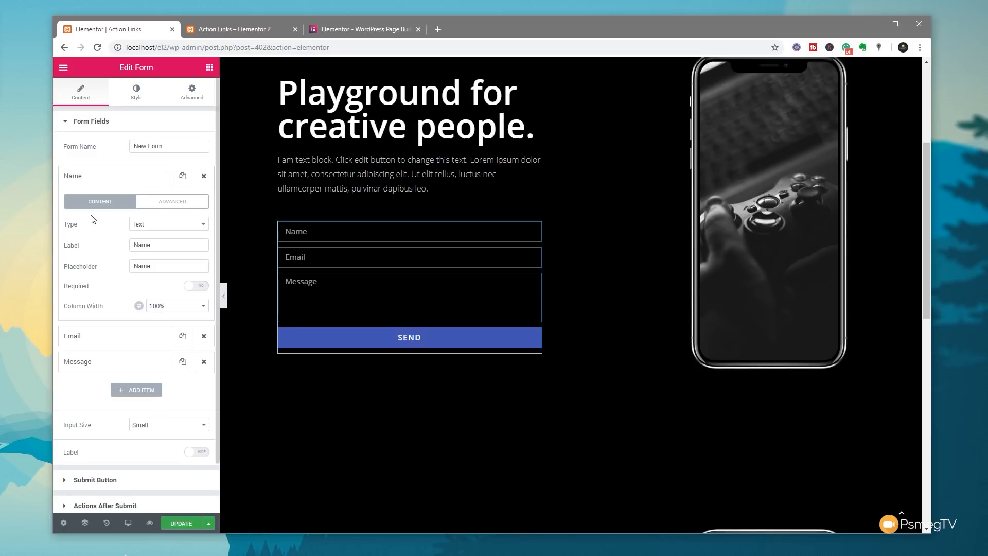
{"action": "left_click", "coordinate": [182, 206]}
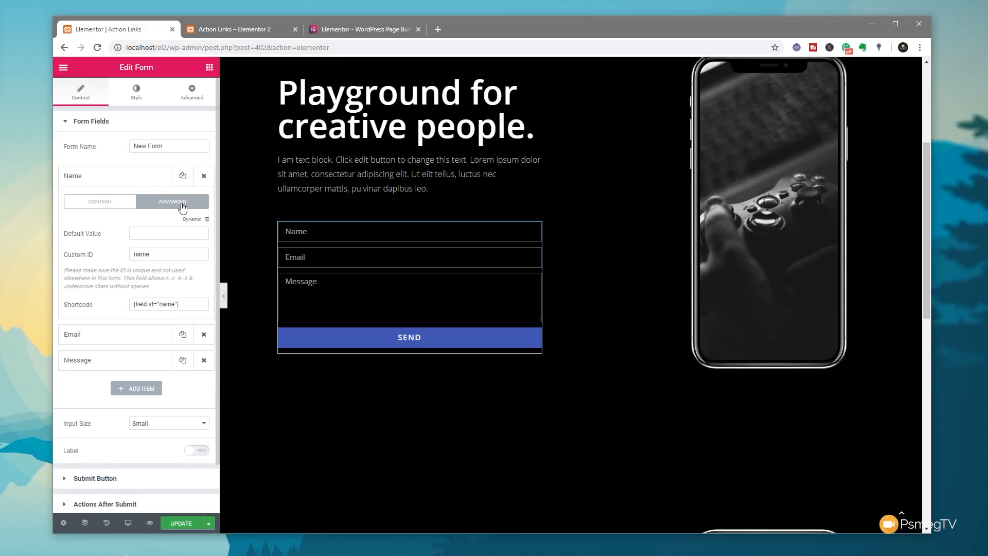
{"action": "left_click", "coordinate": [207, 221]}
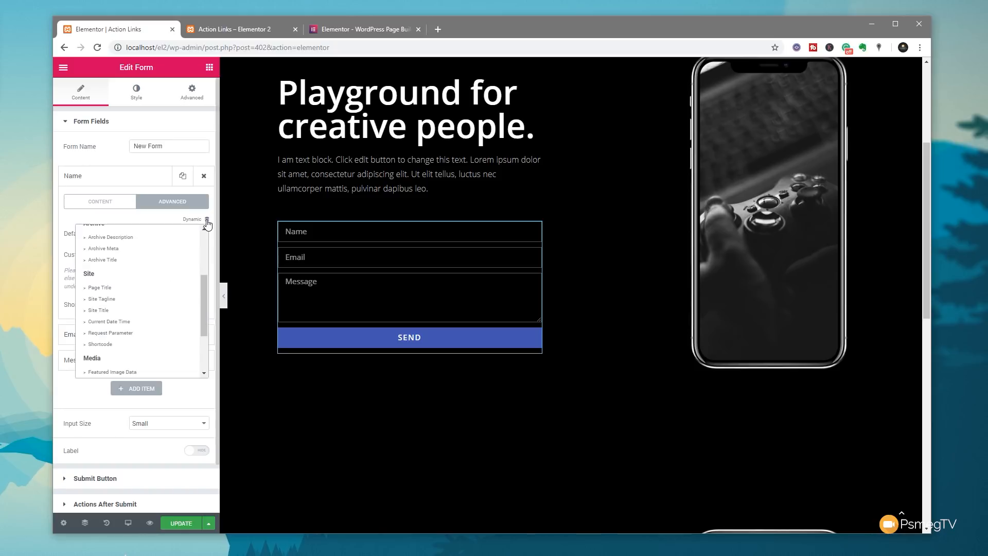
{"action": "scroll", "coordinate": [205, 286], "scroll_direction": "down", "scroll_amount": 3}
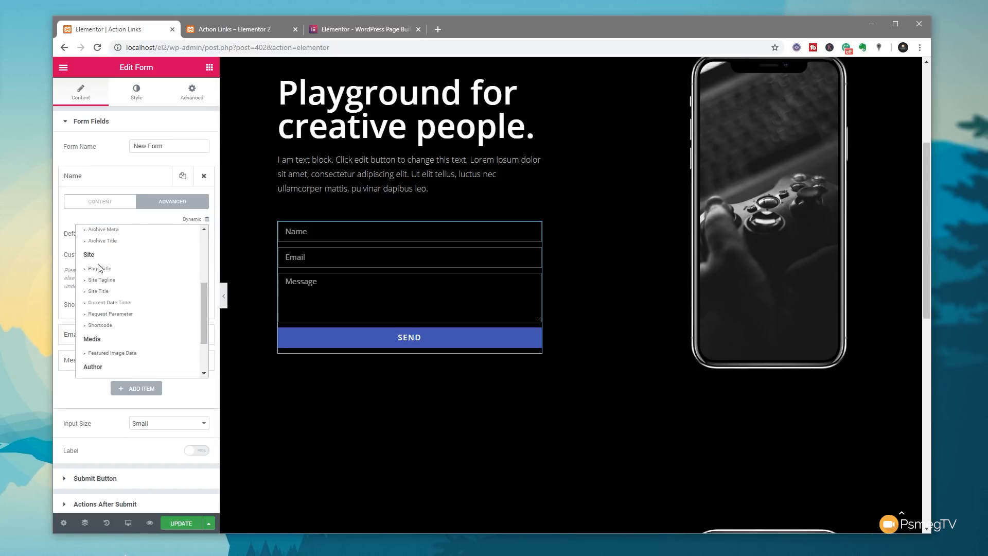
{"action": "left_click", "coordinate": [125, 315]}
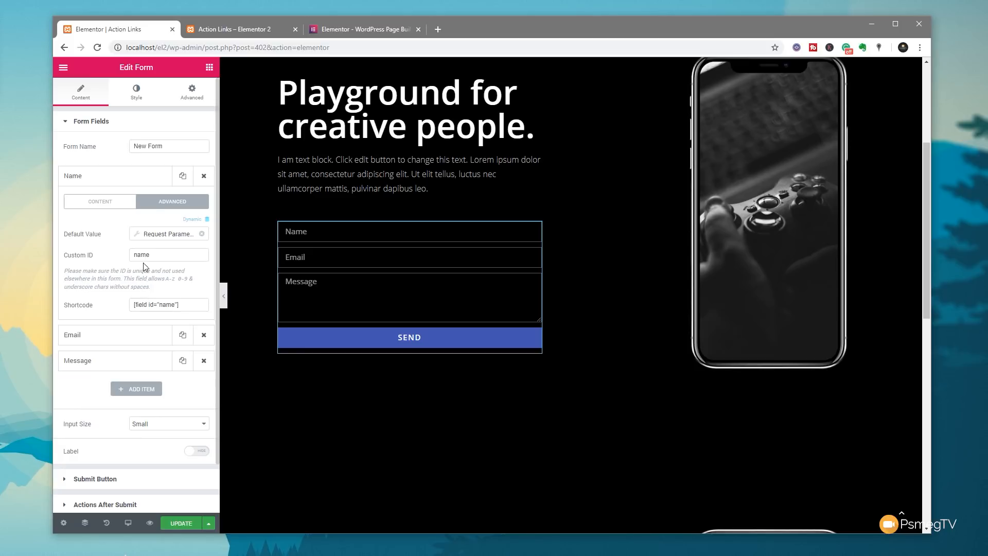
{"action": "left_click", "coordinate": [138, 235]}
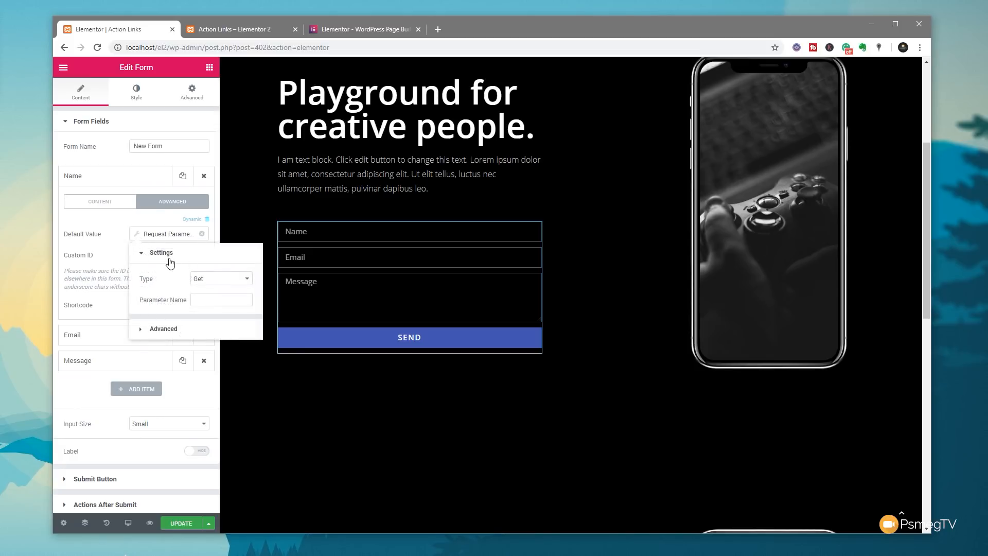
- Configure the Request Parameter as type Get with parameter name 'fname', leaving Fallback empty
{"action": "left_click", "coordinate": [216, 282]}
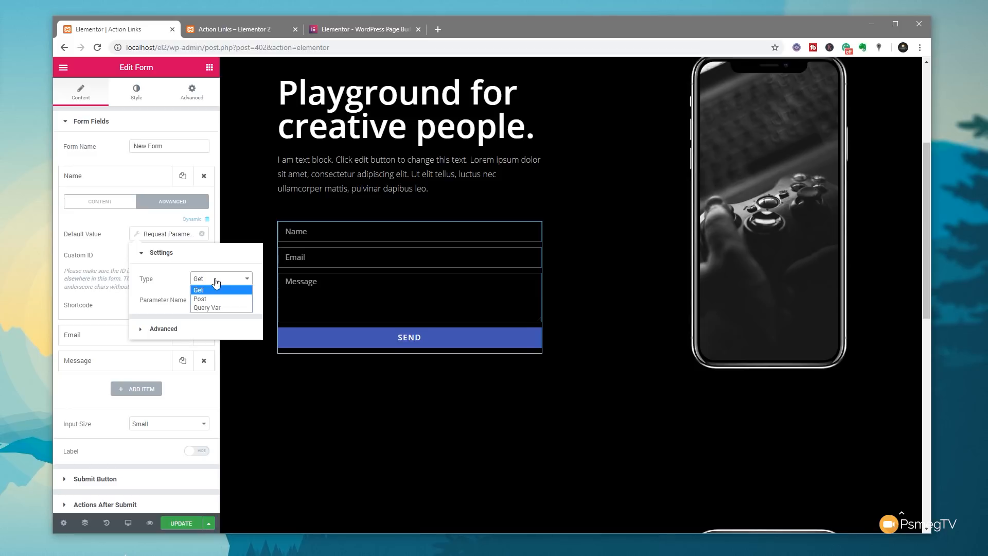
{"action": "left_click", "coordinate": [203, 291]}
{"action": "left_click", "coordinate": [205, 300]}
{"action": "type", "text": "fname"}
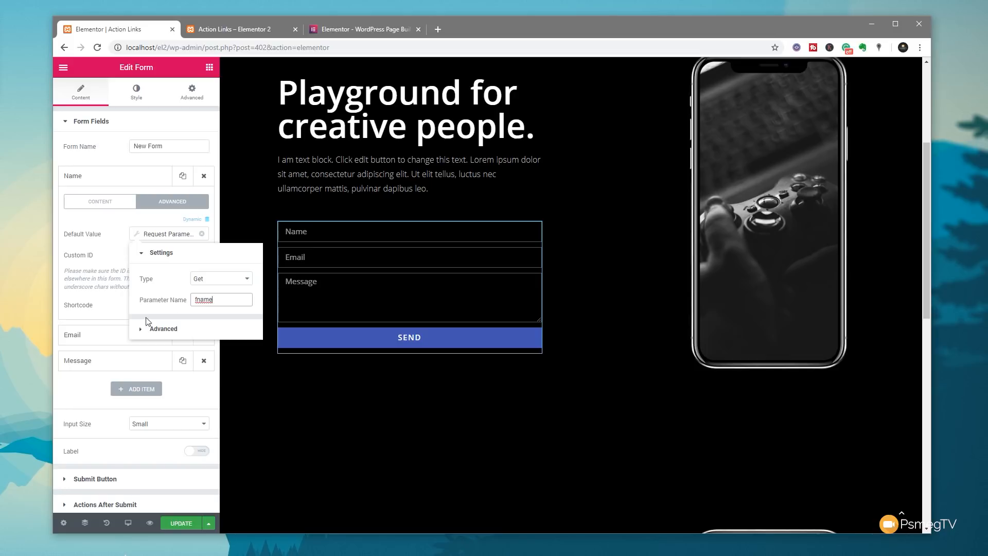
{"action": "left_click", "coordinate": [167, 328]}
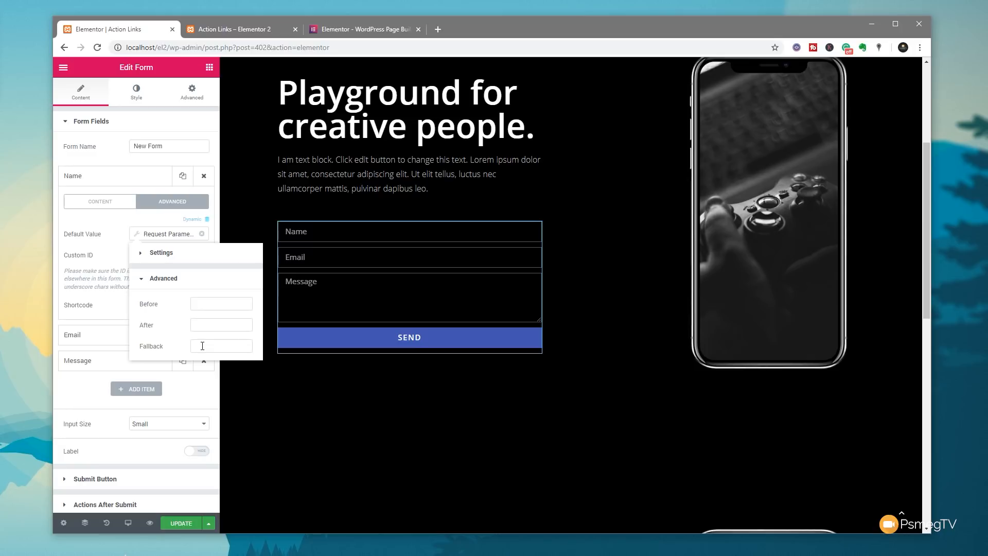
{"action": "left_click", "coordinate": [202, 346]}
{"action": "left_click", "coordinate": [119, 239]}
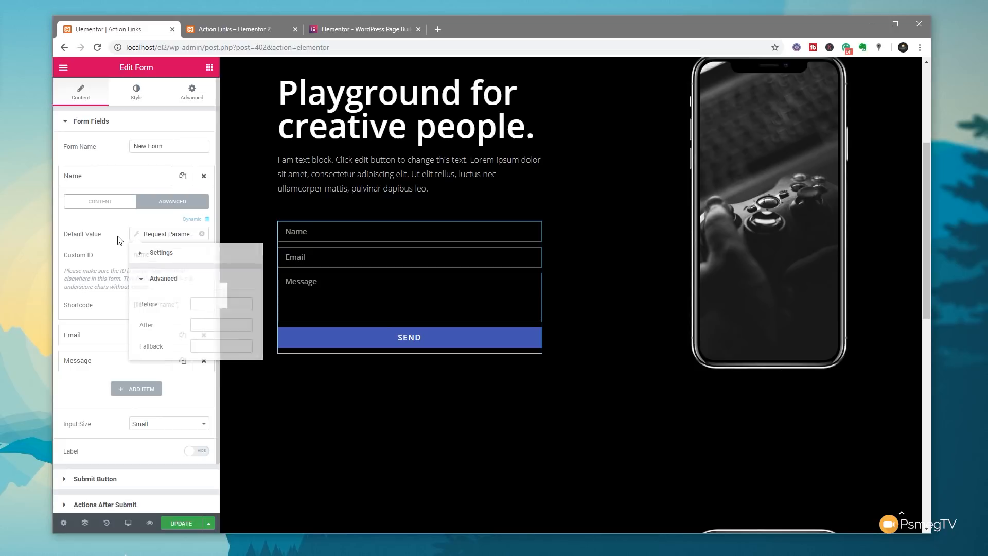
- Make the Email field's default value the Request Parameter 'email', then update the page
{"action": "left_click", "coordinate": [96, 334]}
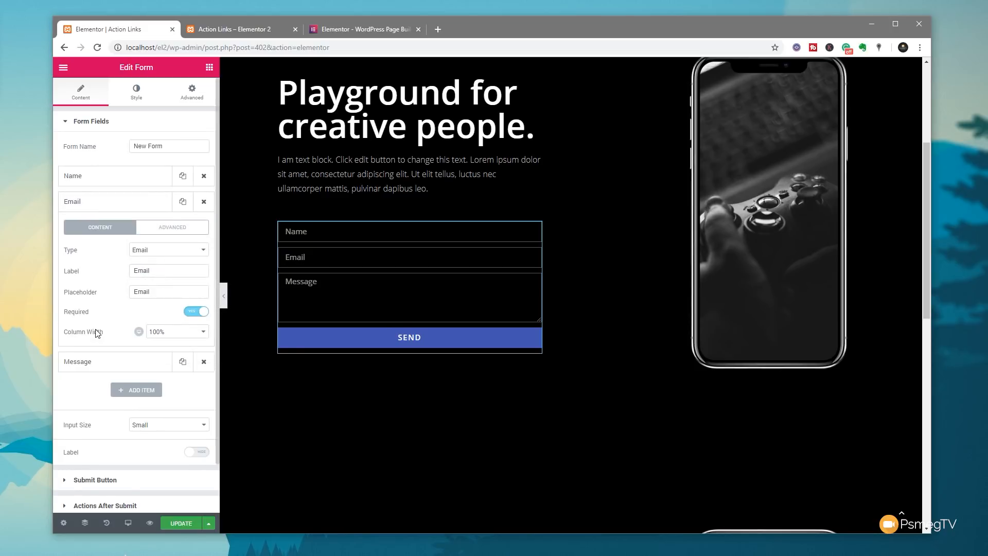
{"action": "left_click", "coordinate": [177, 230]}
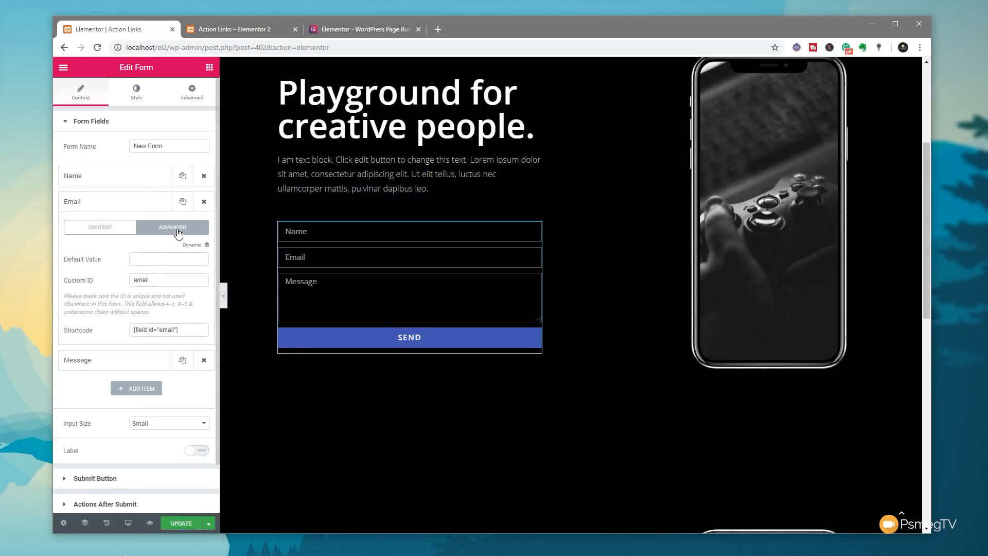
{"action": "left_click", "coordinate": [207, 245]}
{"action": "left_click_drag", "start_coordinate": [202, 273], "coordinate": [205, 308]}
{"action": "scroll", "coordinate": [206, 308], "scroll_direction": "down", "scroll_amount": 2}
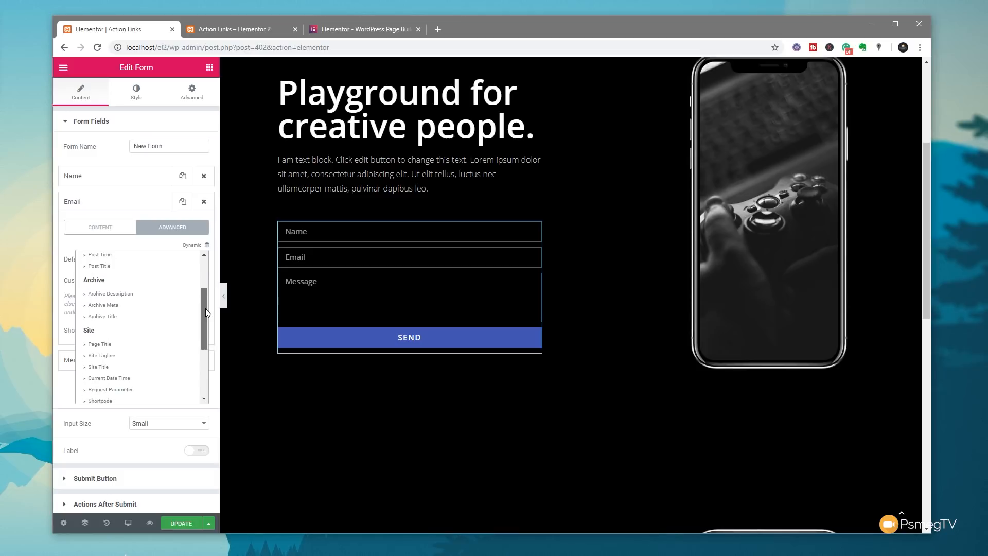
{"action": "left_click", "coordinate": [124, 342]}
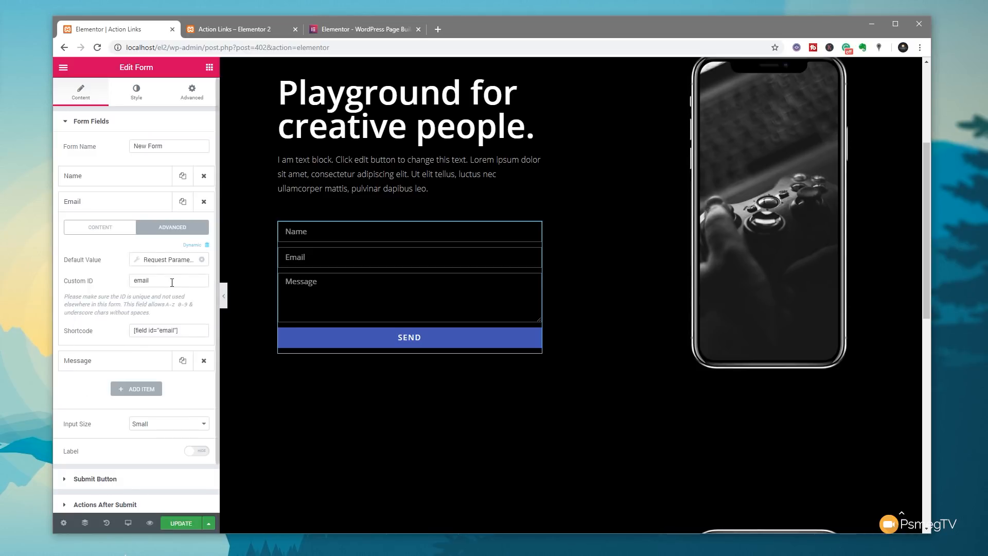
{"action": "left_click", "coordinate": [136, 262]}
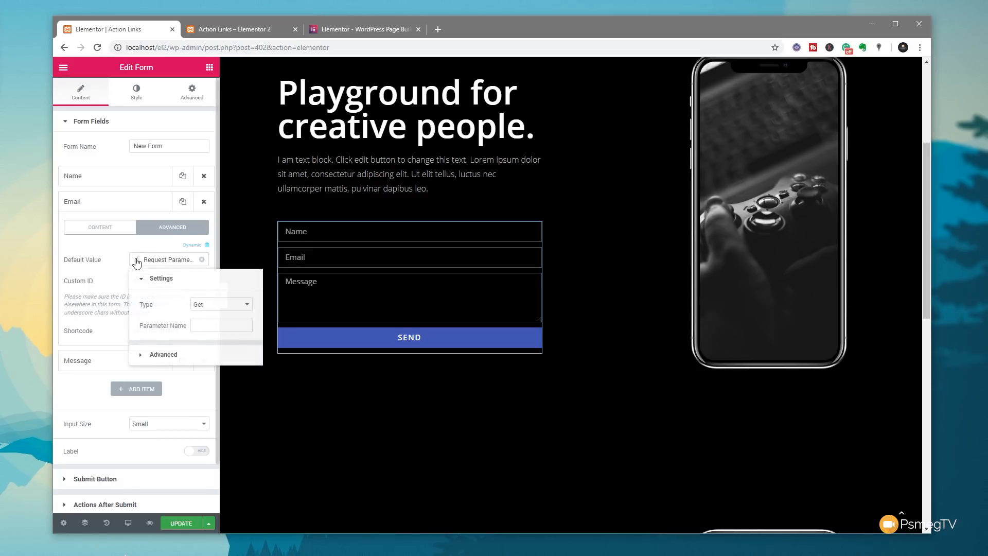
{"action": "left_click", "coordinate": [214, 328]}
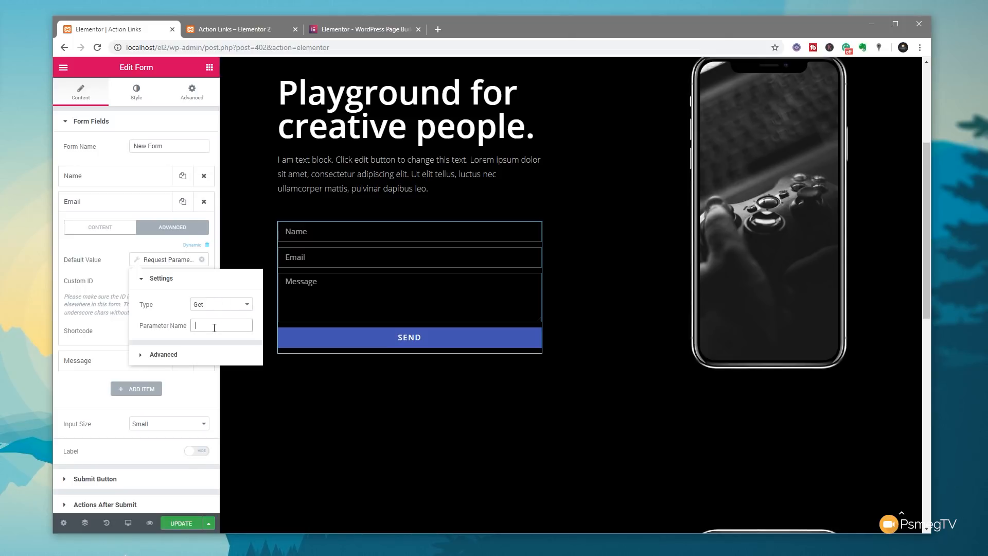
{"action": "type", "text": "email"}
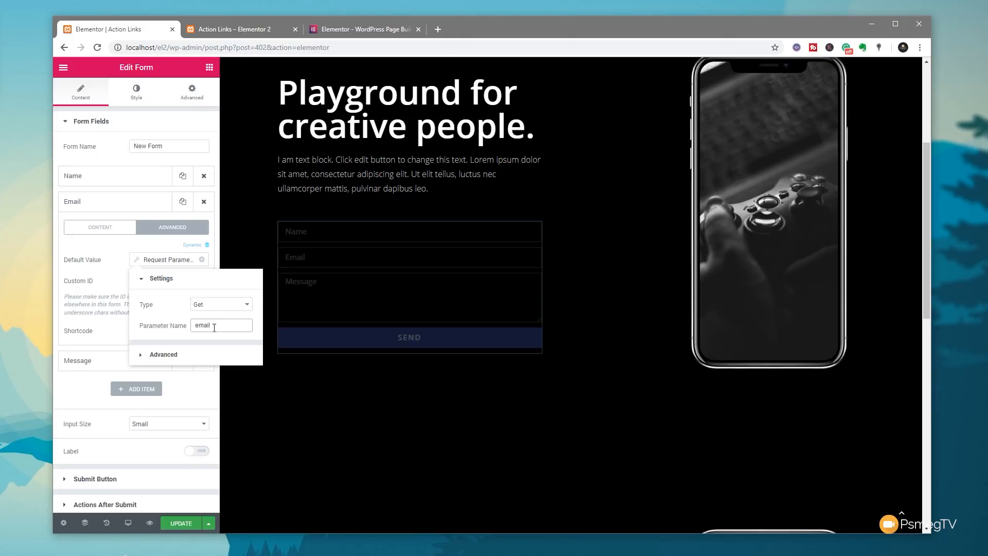
{"action": "left_click", "coordinate": [104, 284]}
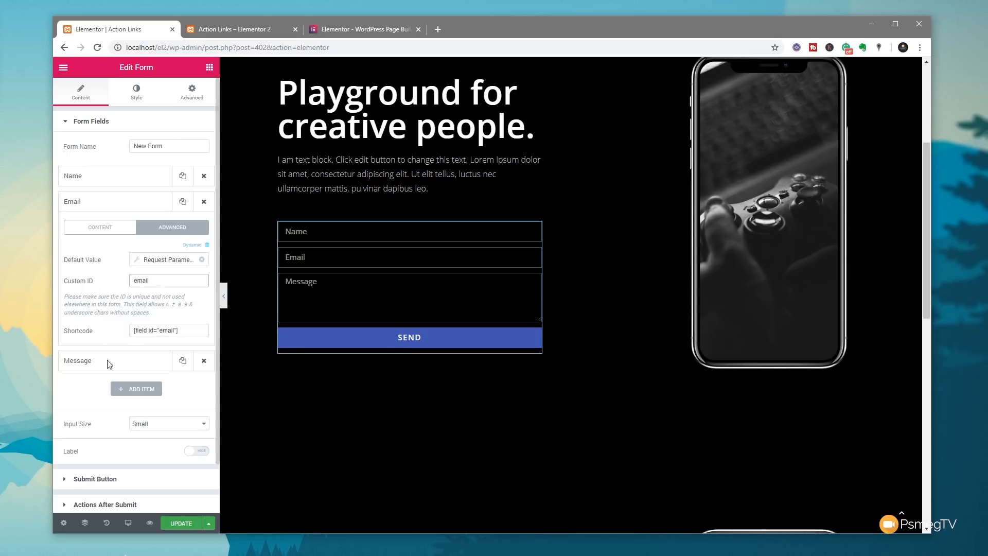
{"action": "left_click", "coordinate": [179, 523]}
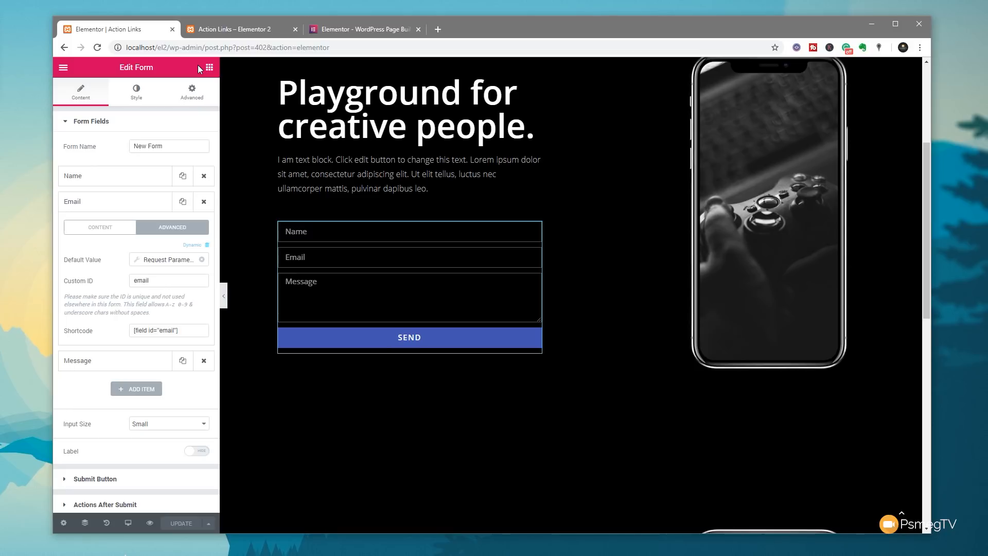
- Switch to the Action Links – Elementor 2 tab and place the cursor in its address
{"action": "key", "text": "ctrl+Tab"}
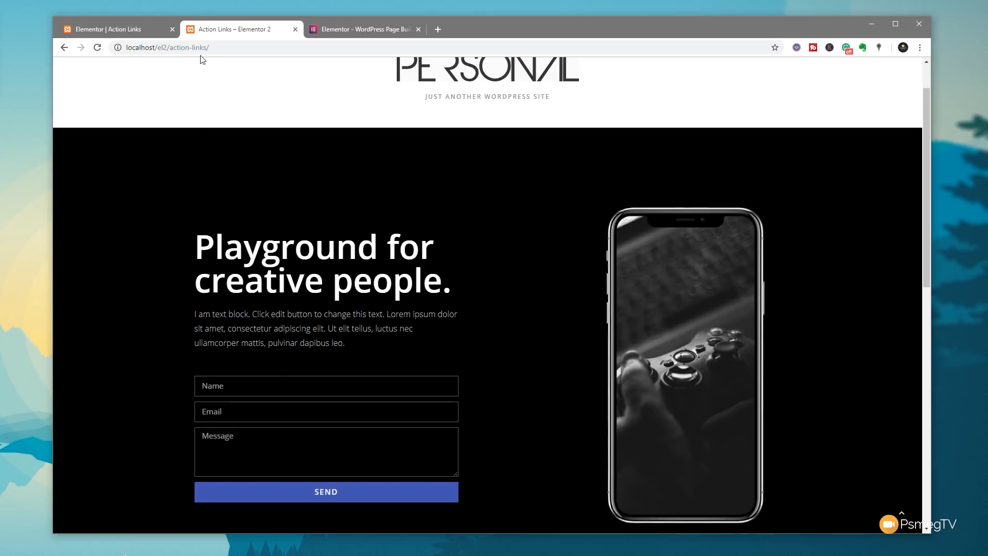
{"action": "left_click_drag", "start_coordinate": [210, 47], "coordinate": [127, 48]}
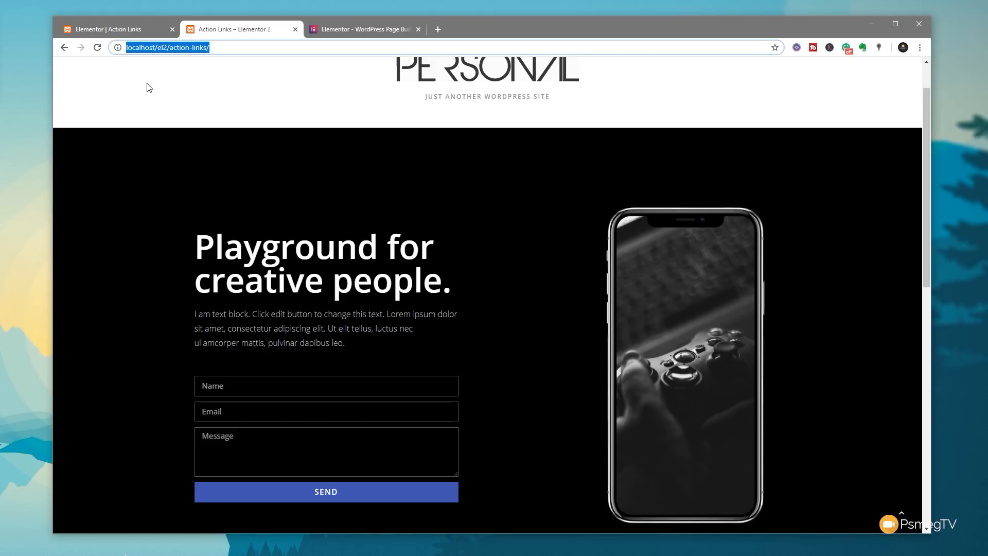
{"action": "left_click", "coordinate": [215, 49]}
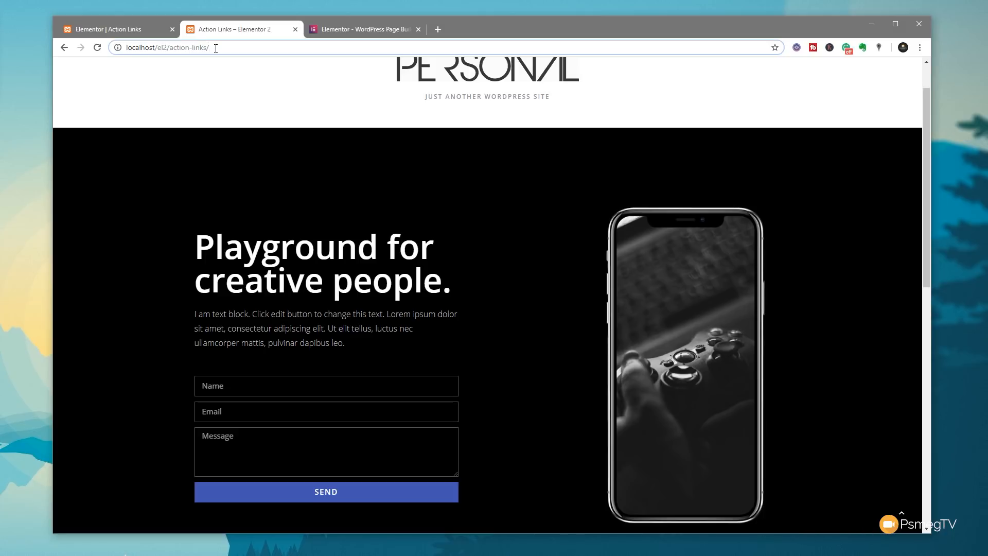
- Reload the live page with fname and email query parameters so Name and Email prefill
{"action": "left_click", "coordinate": [215, 48]}
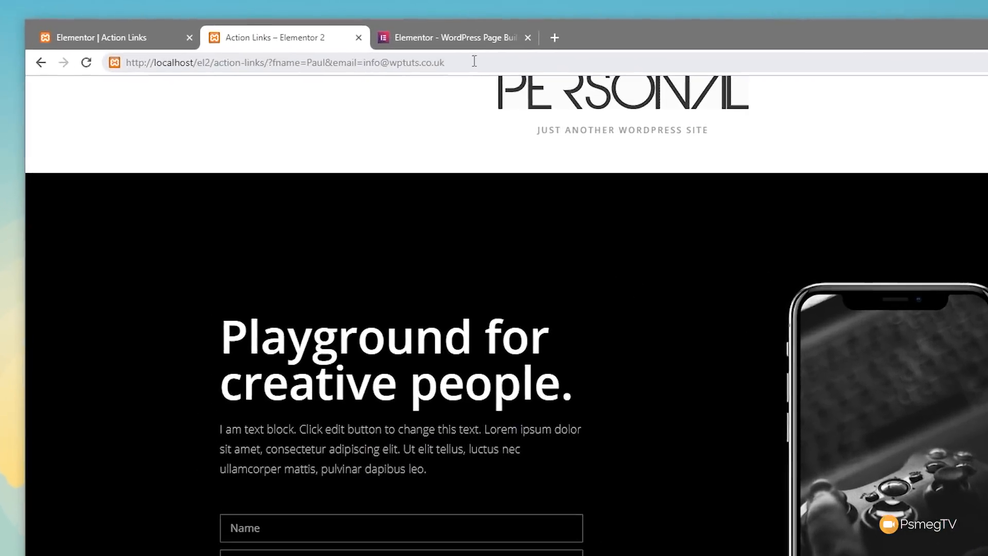
{"action": "left_click", "coordinate": [281, 68]}
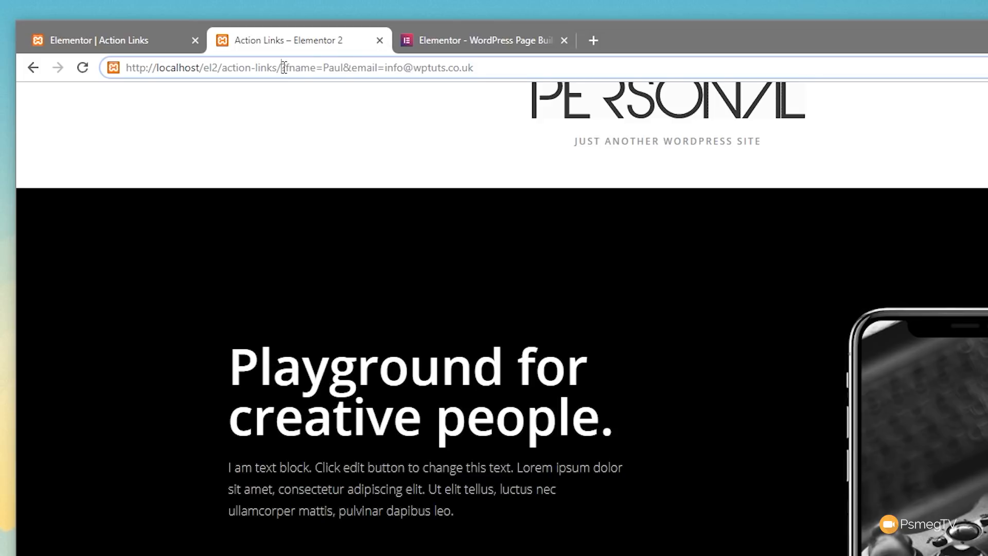
{"action": "left_click_drag", "start_coordinate": [284, 67], "coordinate": [483, 64]}
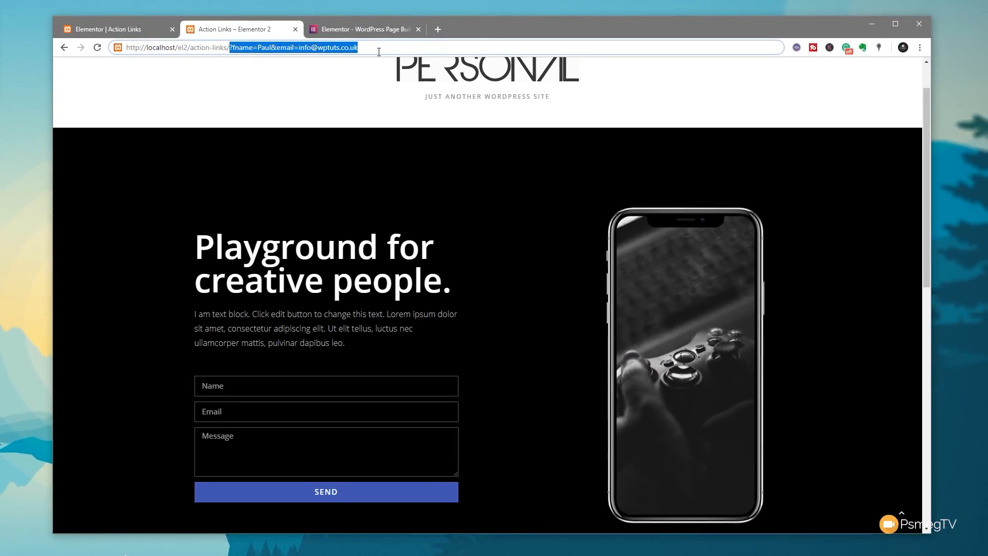
{"action": "left_click", "coordinate": [379, 51]}
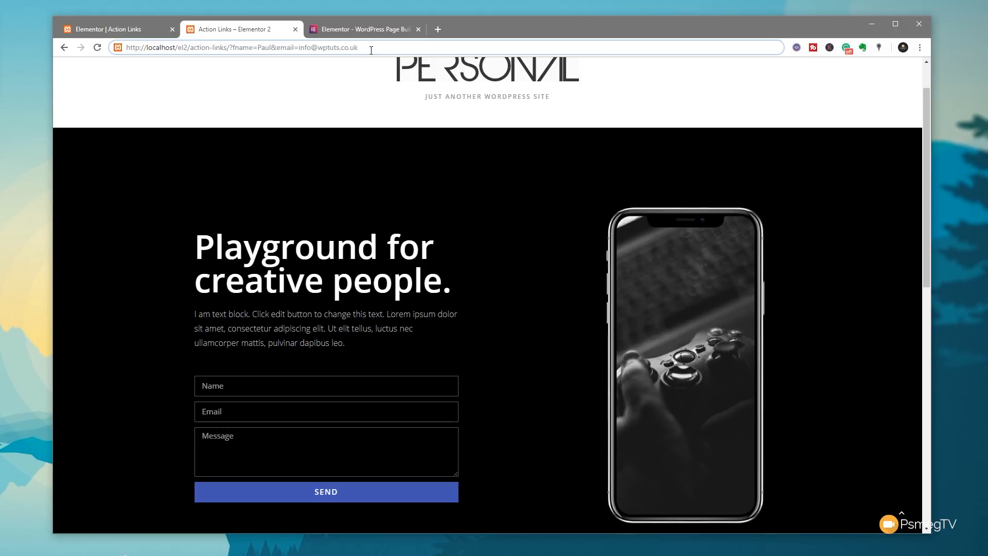
{"action": "key", "text": "Return"}
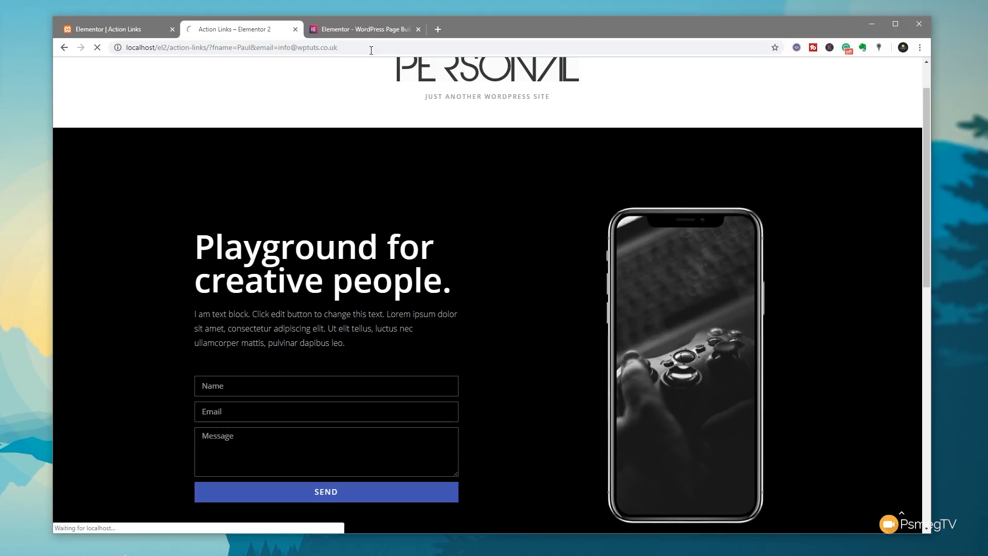
{"action": "scroll", "coordinate": [120, 411], "scroll_direction": "down", "scroll_amount": 2}
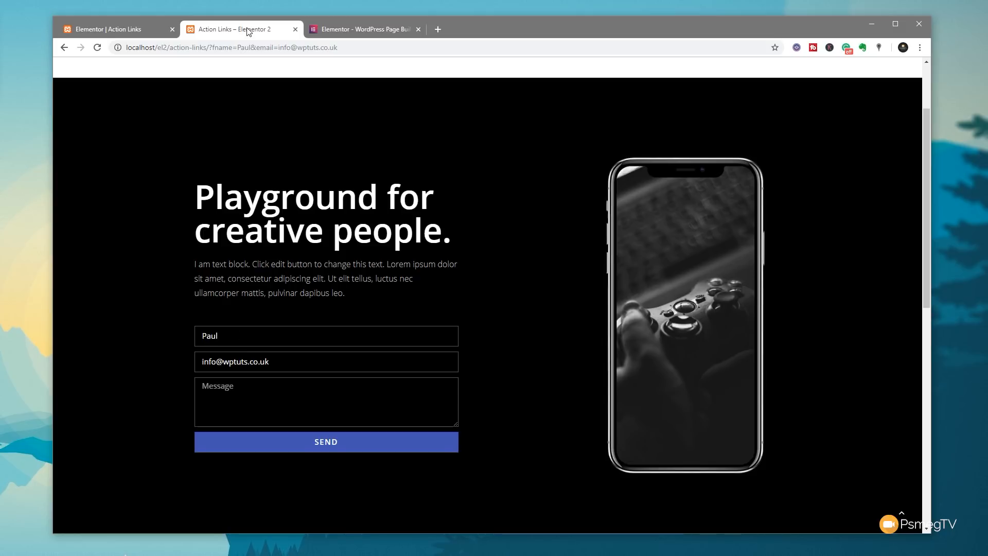
- Back in the editor, bind the button text to the fname Request Parameter
{"action": "left_click", "coordinate": [125, 30]}
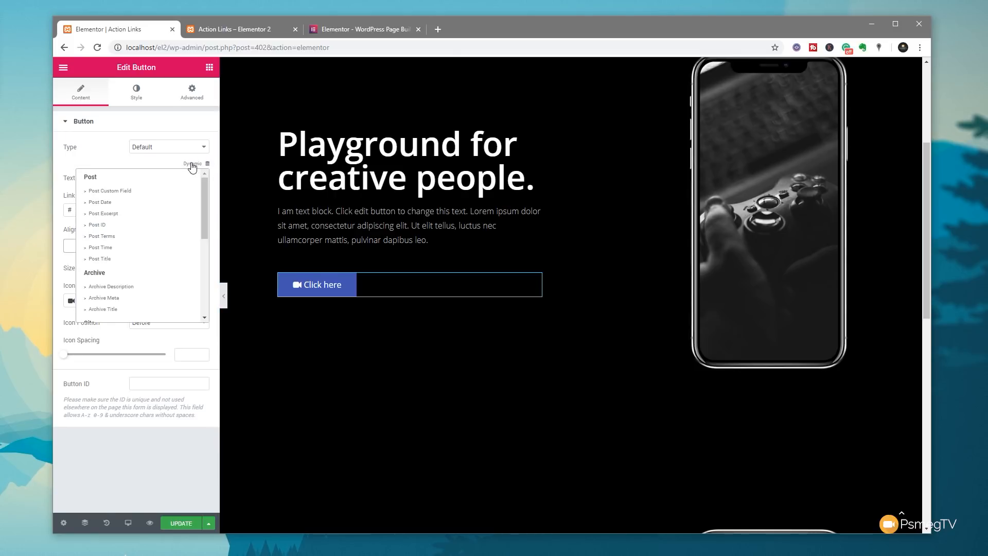
{"action": "left_click_drag", "start_coordinate": [205, 204], "coordinate": [204, 248]}
{"action": "left_click", "coordinate": [128, 267]}
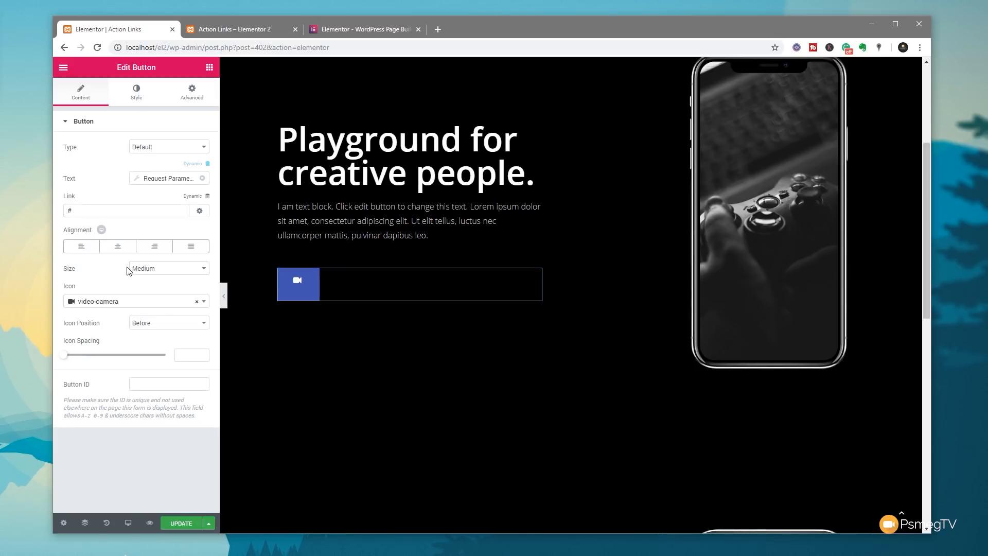
{"action": "left_click", "coordinate": [136, 180]}
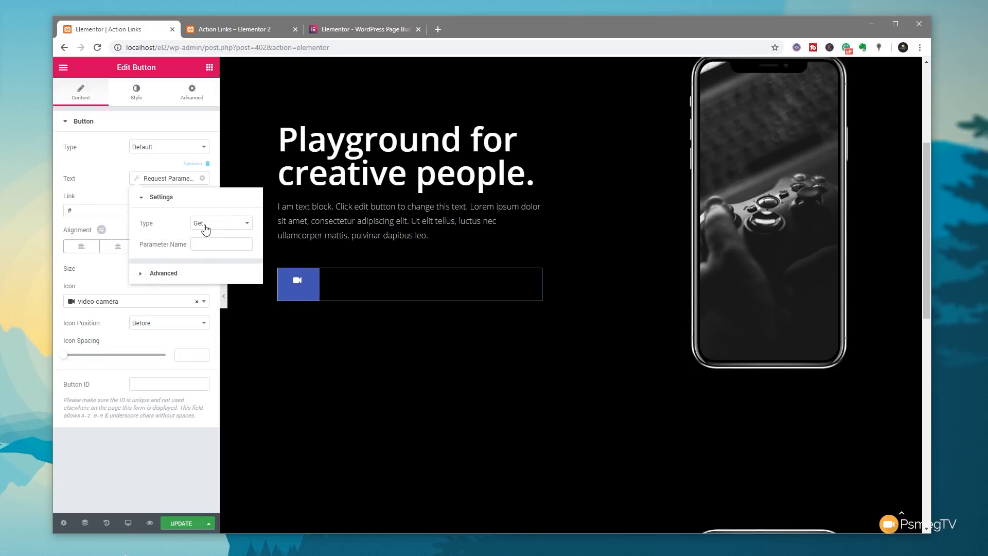
{"action": "left_click", "coordinate": [204, 245]}
{"action": "left_click", "coordinate": [162, 274]}
- Set the tag's Before to 'Hi,', After to 'Here's Your Video', Fallback to 'Click to watch video'
{"action": "left_click", "coordinate": [208, 248]}
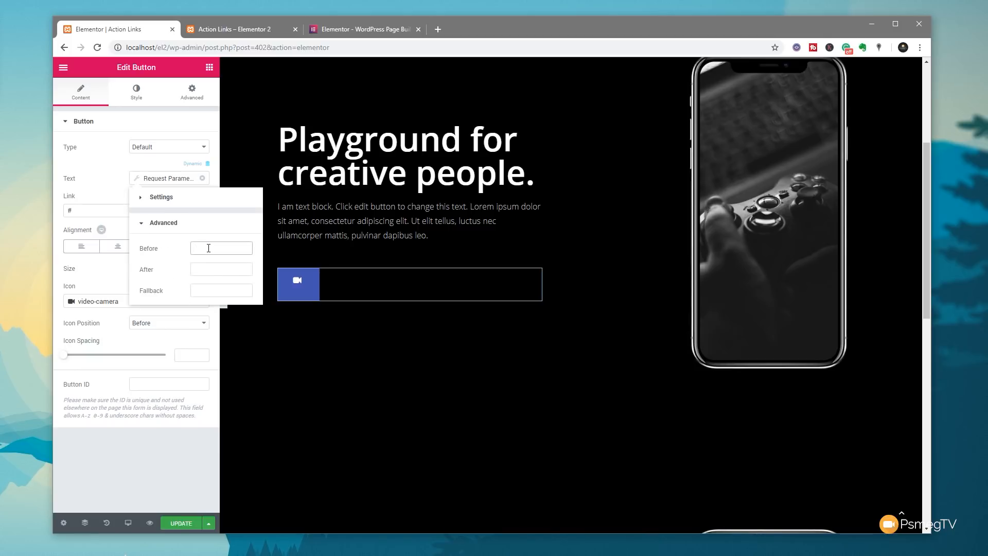
{"action": "type", "text": "Hi,"}
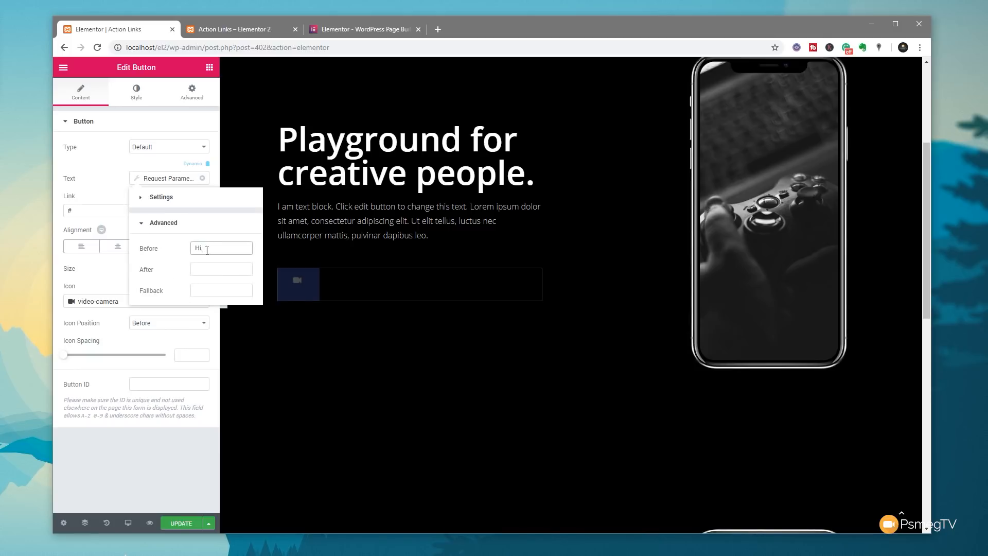
{"action": "left_click", "coordinate": [205, 272]}
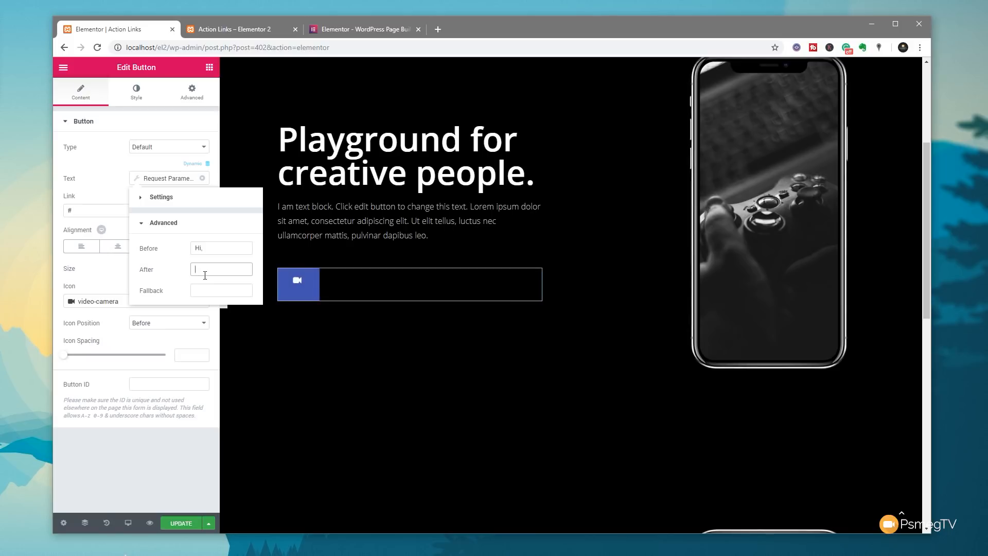
{"action": "type", "text": "W"}
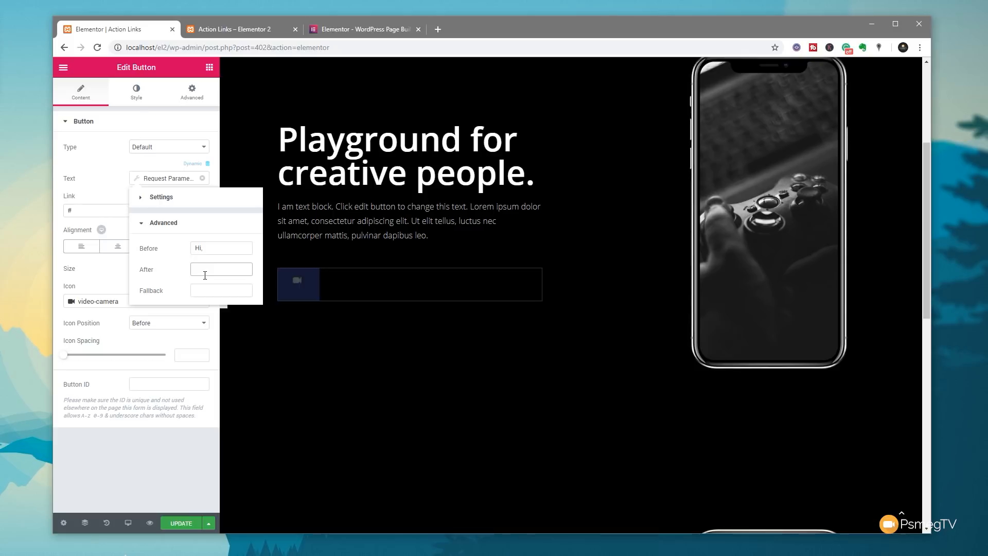
{"action": "type", "text": "Here's Your Vid"}
{"action": "type", "text": "eo"}
{"action": "left_click", "coordinate": [202, 289]}
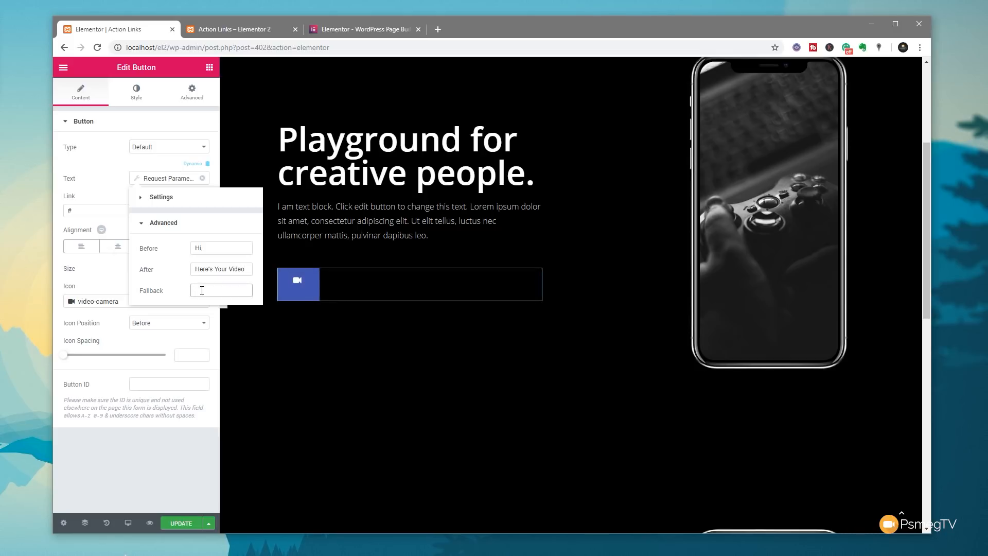
{"action": "type", "text": "Click to watch"}
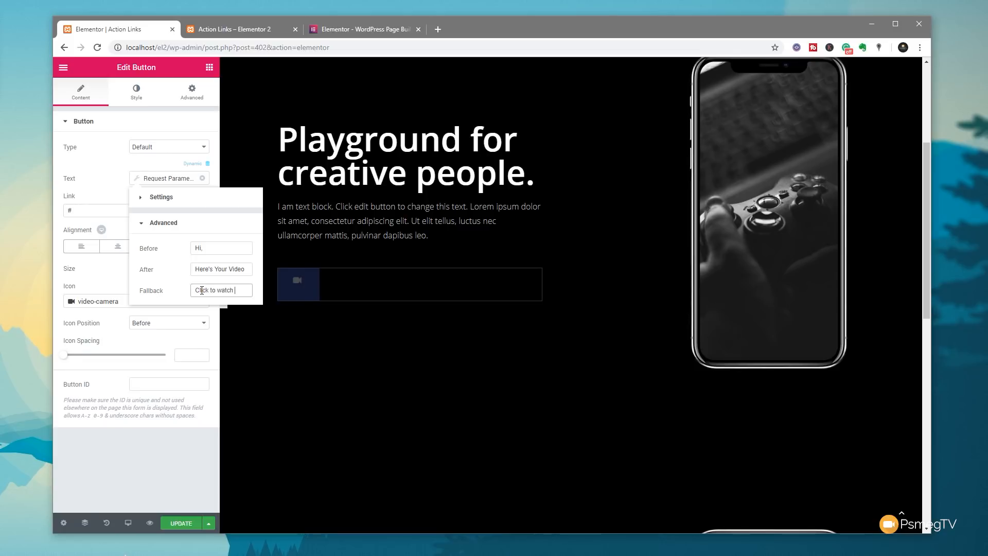
{"action": "type", "text": " video"}
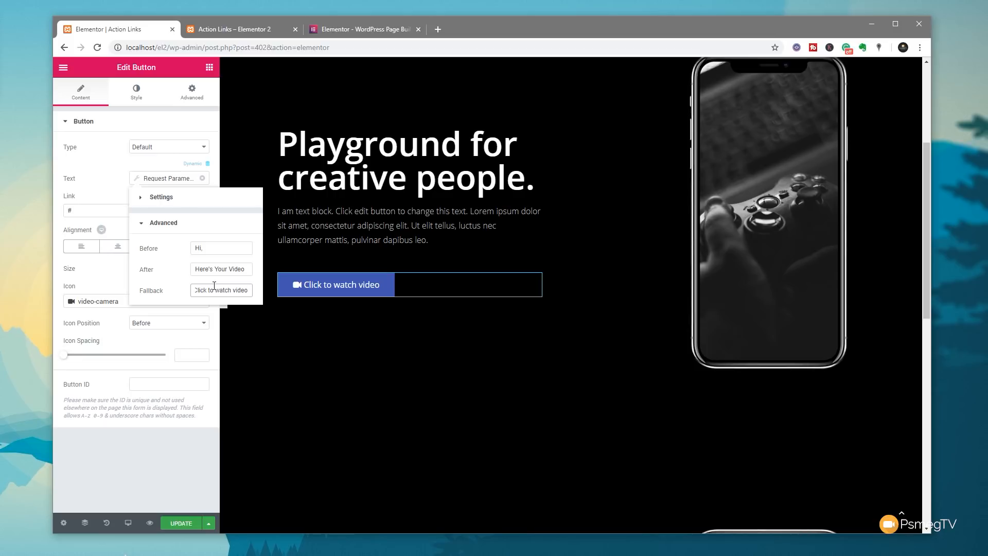
- Set the button link's dynamic tag to the Lightbox action
{"action": "left_click", "coordinate": [168, 200]}
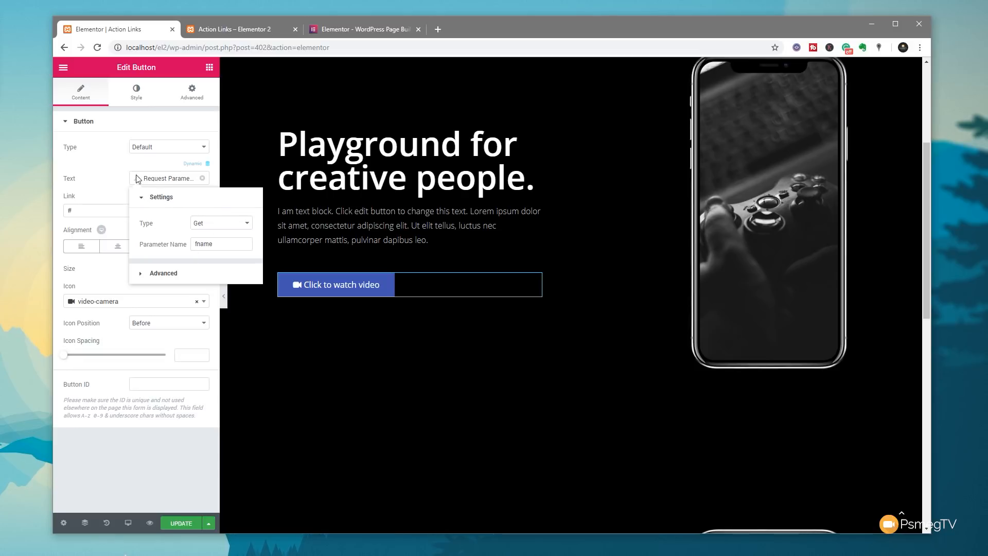
{"action": "left_click", "coordinate": [116, 177]}
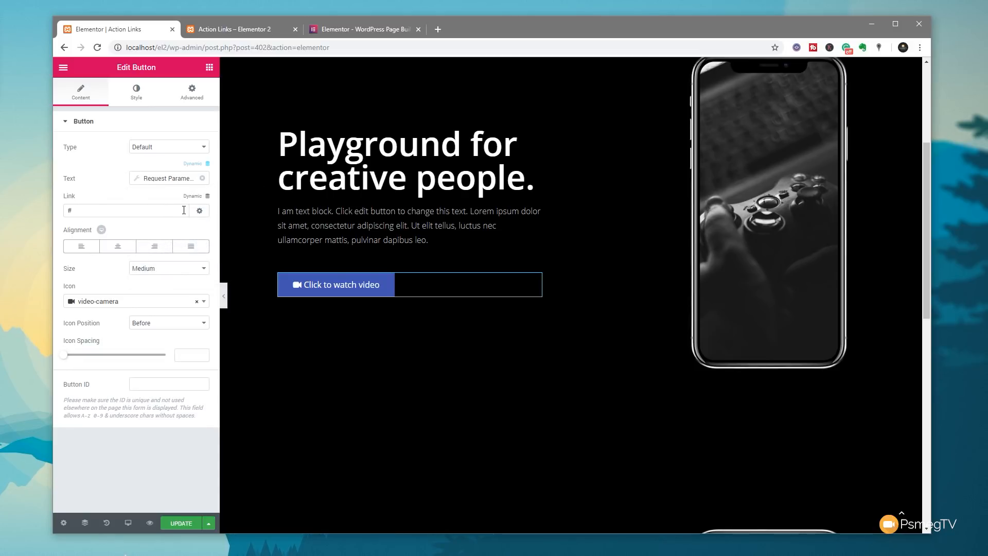
{"action": "left_click", "coordinate": [207, 197]}
{"action": "scroll", "coordinate": [205, 234], "scroll_direction": "down", "scroll_amount": 2}
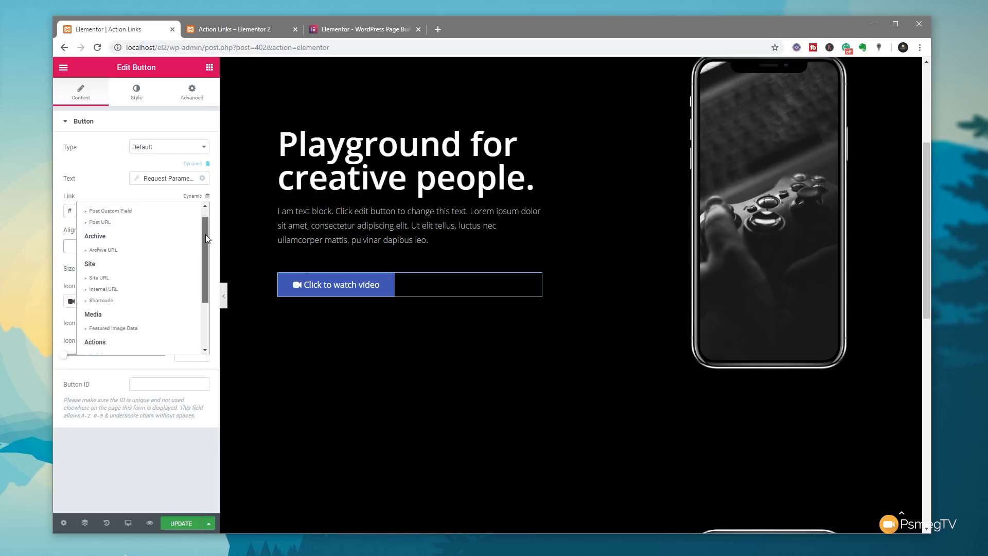
{"action": "left_click_drag", "start_coordinate": [205, 233], "coordinate": [205, 270]}
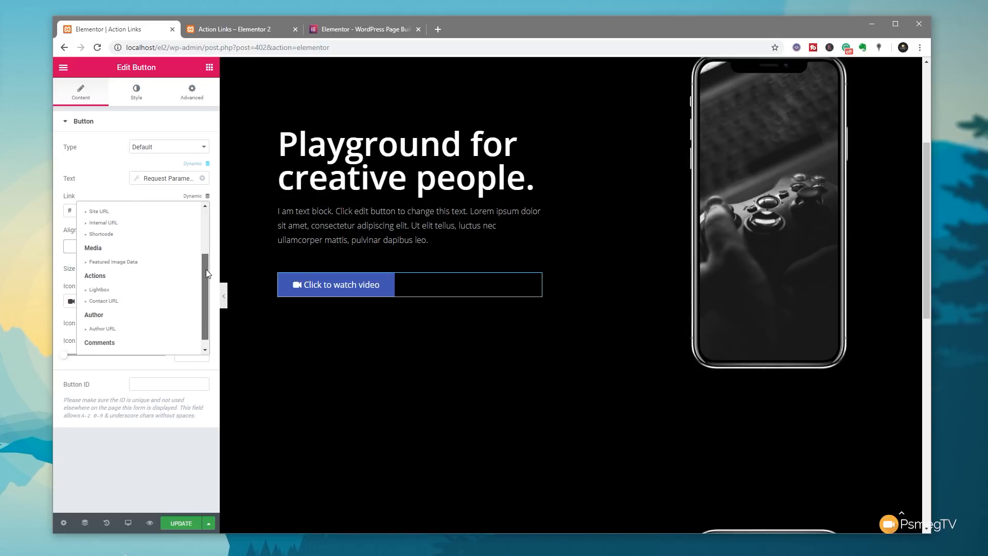
{"action": "left_click", "coordinate": [97, 292]}
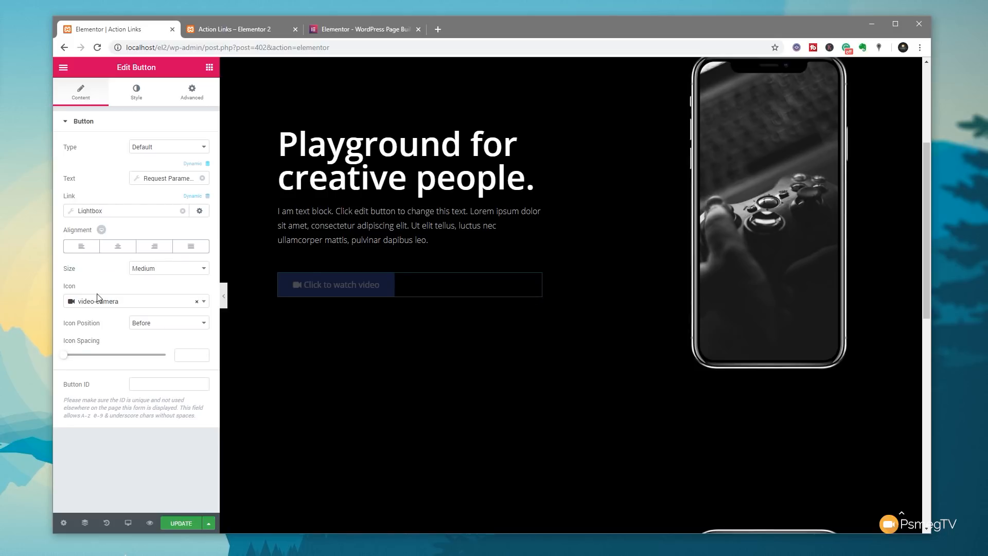
- Paste the YouTube URL as the Lightbox Video URL, remove '&t=6s', and update the page
{"action": "left_click", "coordinate": [73, 217]}
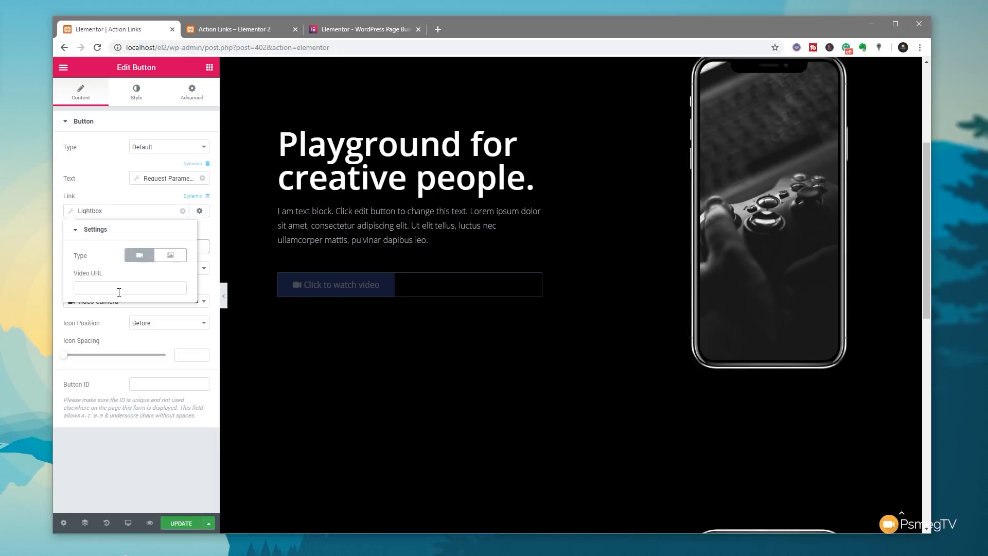
{"action": "left_click", "coordinate": [119, 289]}
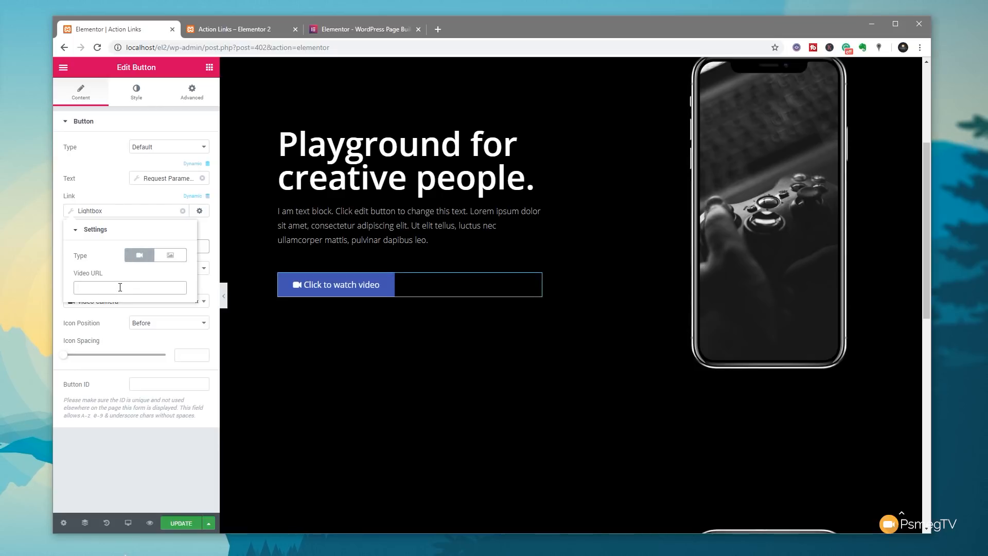
{"action": "type", "text": "https://www.youtube.com/watch?v=gFCpKCsjN0w&t=6s"}
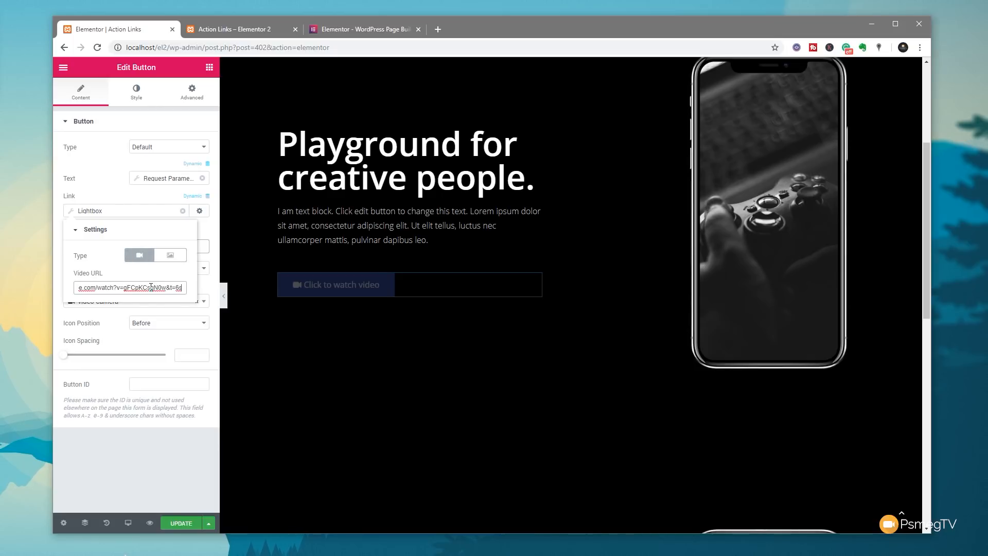
{"action": "left_click_drag", "start_coordinate": [166, 288], "coordinate": [183, 286]}
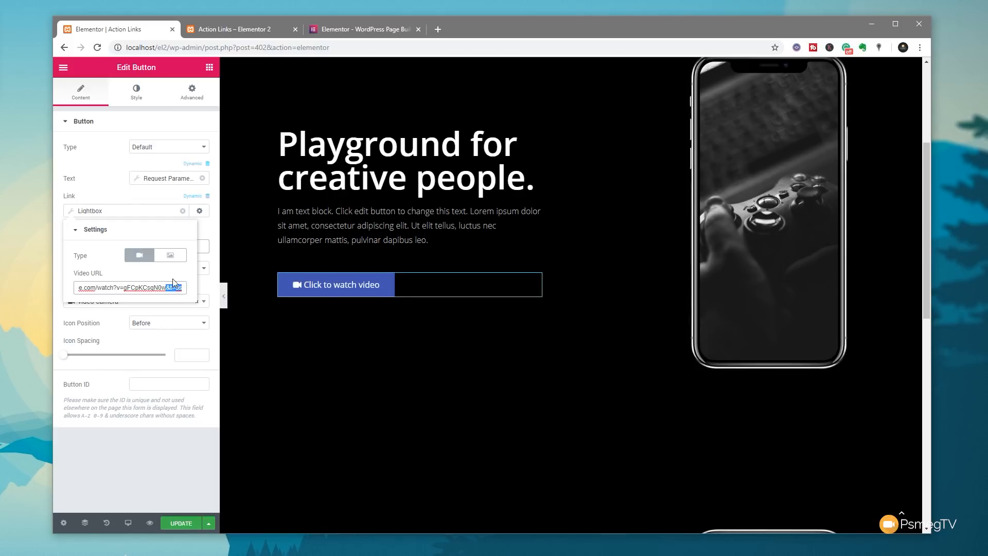
{"action": "key", "text": "BackSpace"}
{"action": "left_click", "coordinate": [143, 462]}
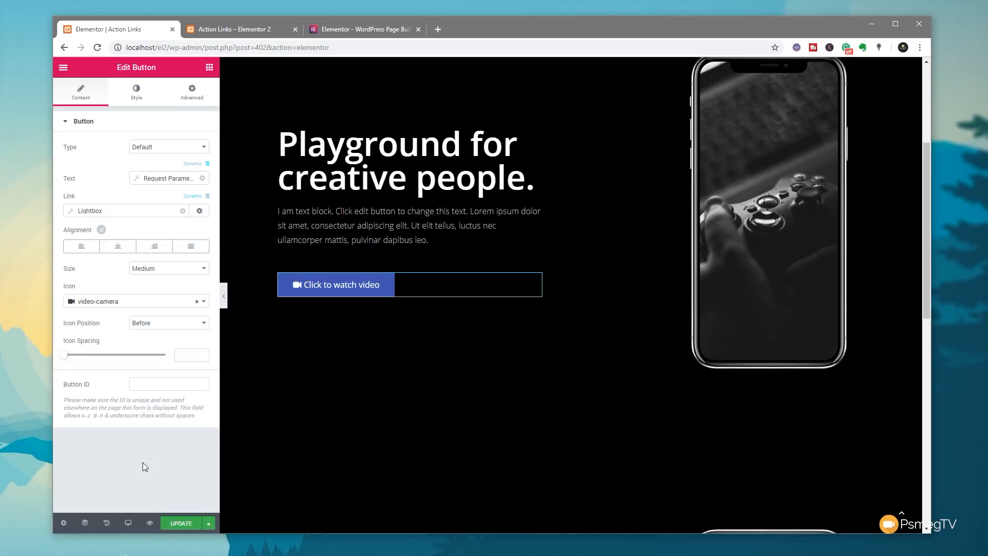
{"action": "left_click", "coordinate": [178, 521]}
- Reload the live page with only the fname parameter and test the greeting button's video lightbox
{"action": "left_click", "coordinate": [228, 28]}
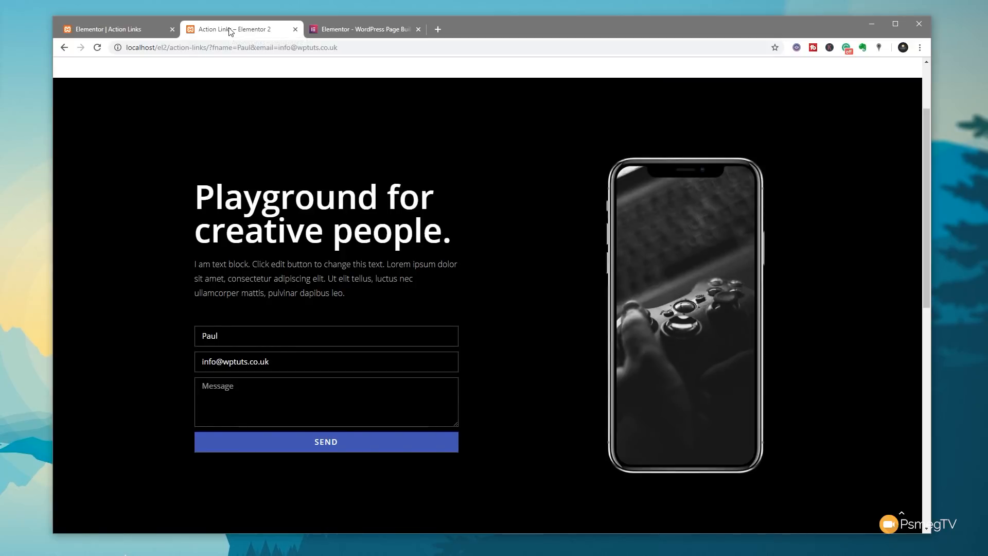
{"action": "left_click", "coordinate": [97, 47]}
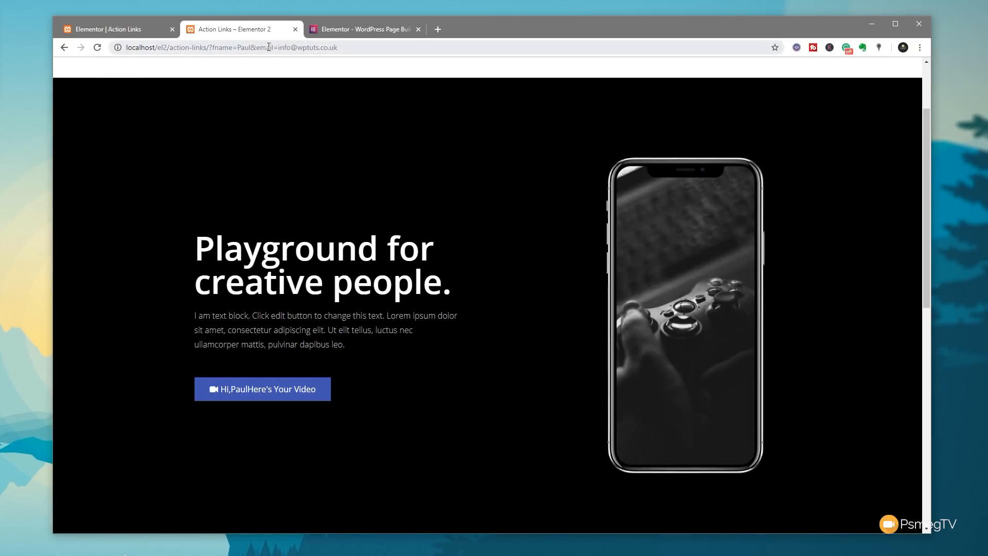
{"action": "left_click", "coordinate": [252, 48]}
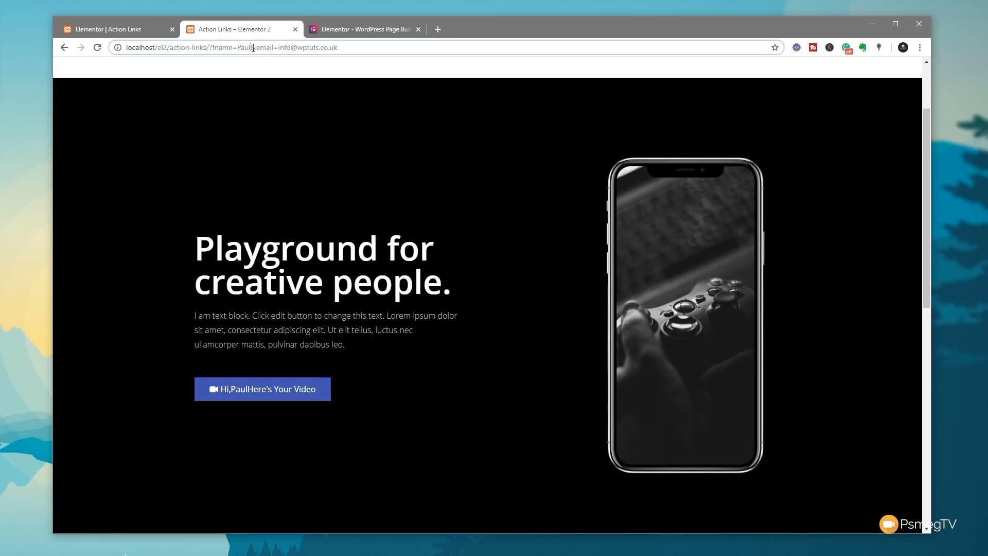
{"action": "left_click_drag", "start_coordinate": [254, 47], "coordinate": [368, 45]}
{"action": "key", "text": "BackSpace"}
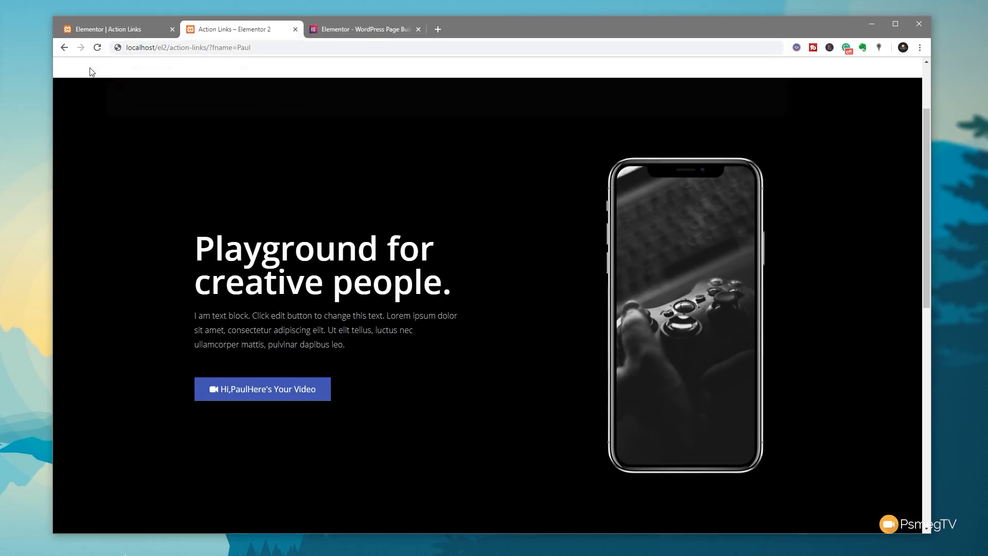
{"action": "key", "text": "Return"}
{"action": "left_click", "coordinate": [260, 393]}
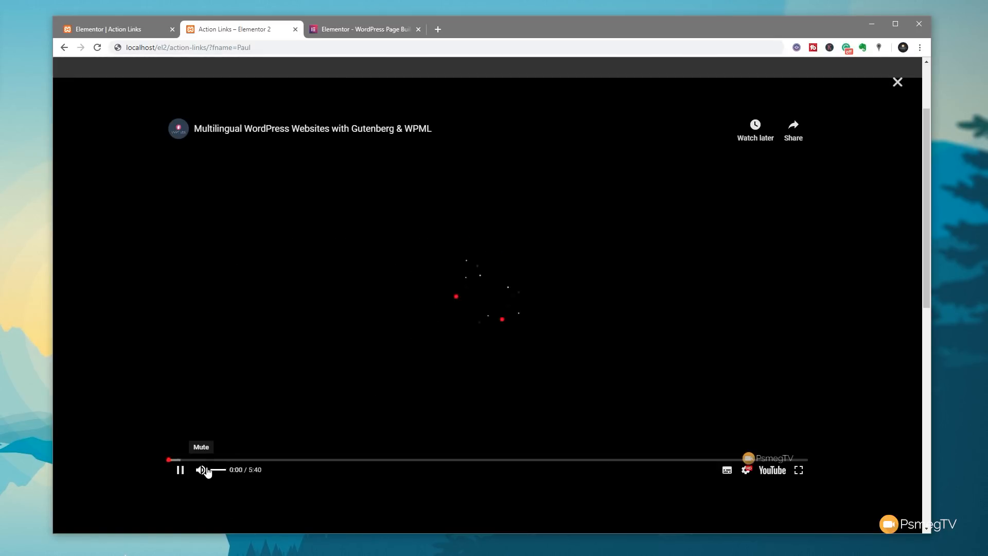
{"action": "left_click", "coordinate": [200, 469]}
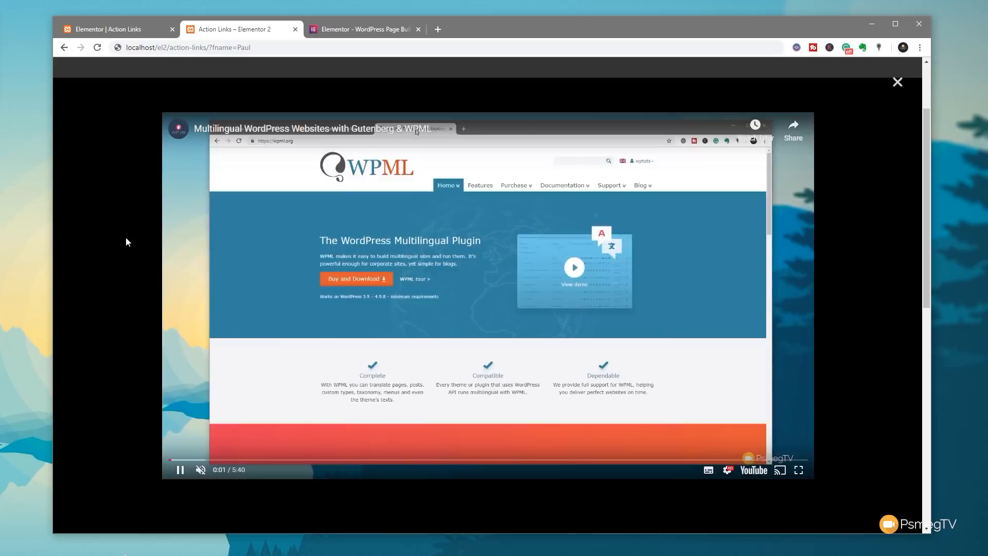
{"action": "left_click", "coordinate": [128, 242]}
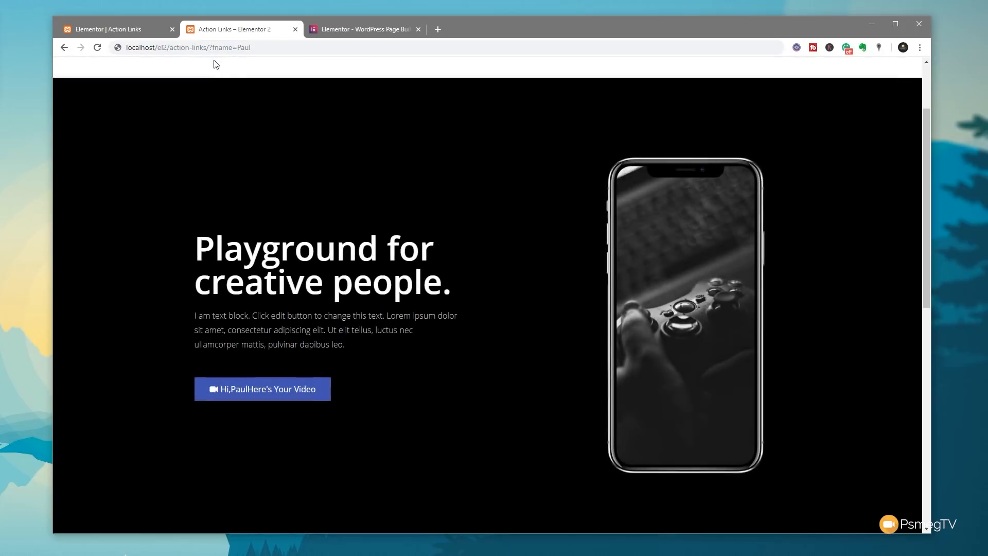
- Load the page without parameters and check 'Click to watch video' opens the lightbox
{"action": "left_click_drag", "start_coordinate": [210, 47], "coordinate": [268, 46]}
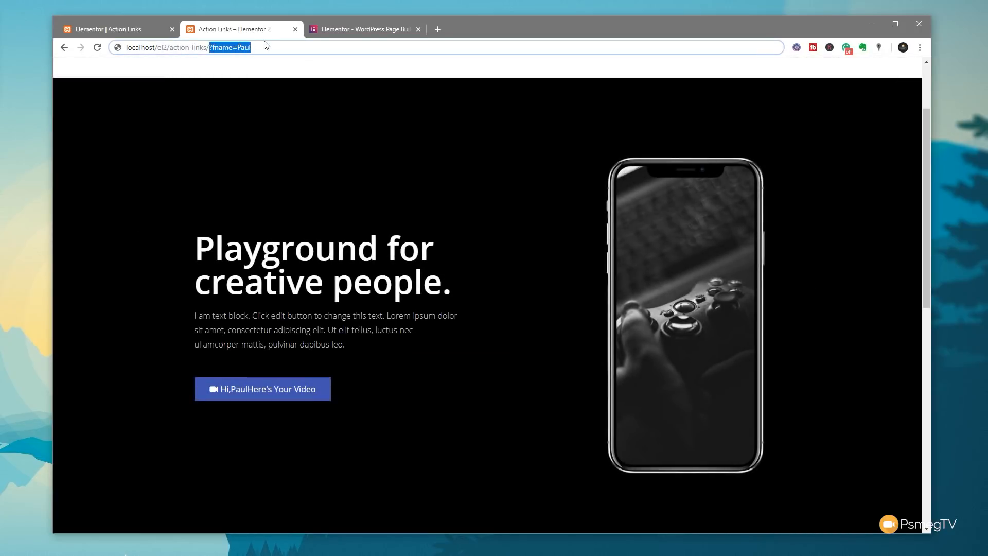
{"action": "key", "text": "BackSpace"}
{"action": "key", "text": "Return"}
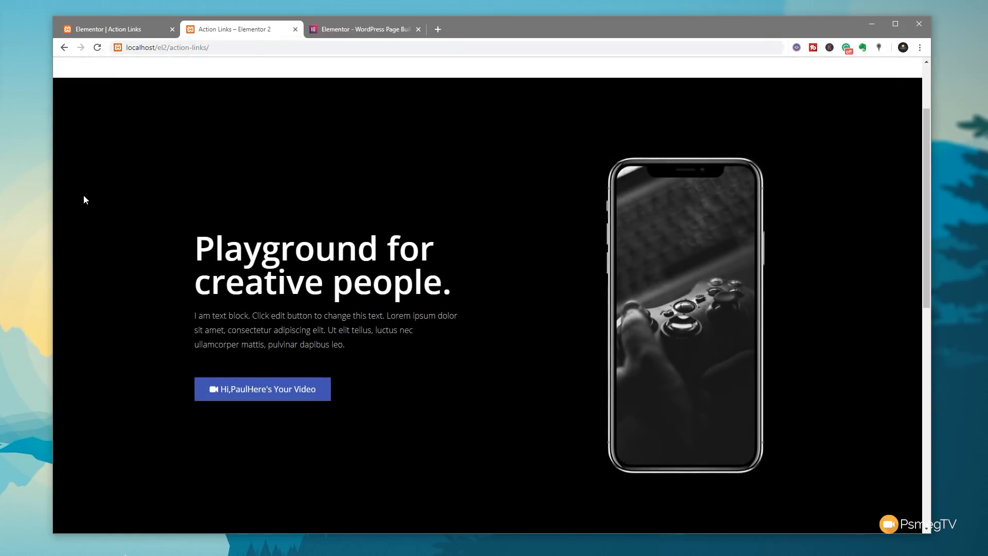
{"action": "left_click", "coordinate": [222, 47]}
{"action": "key", "text": "Return"}
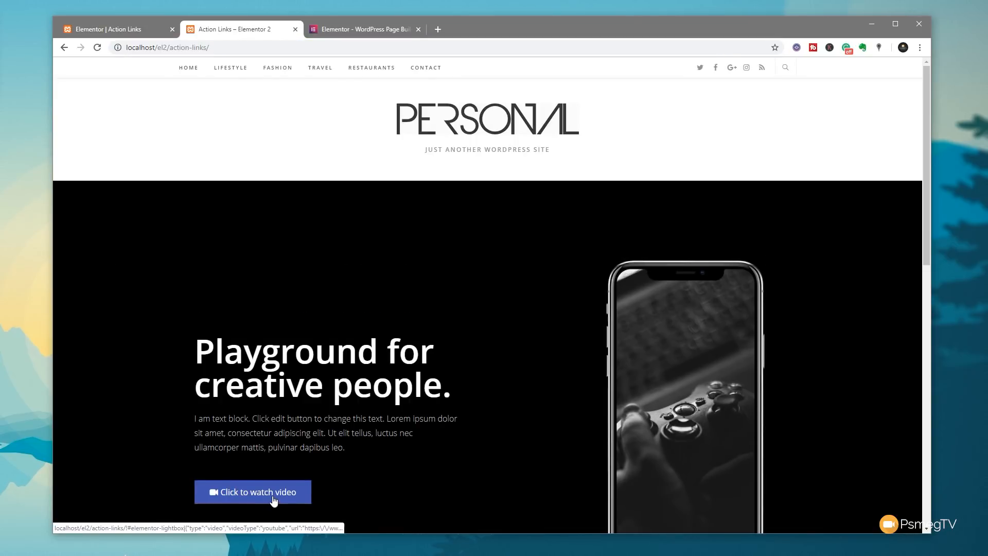
{"action": "scroll", "coordinate": [340, 444], "scroll_direction": "down", "scroll_amount": 1}
{"action": "left_click", "coordinate": [229, 394]}
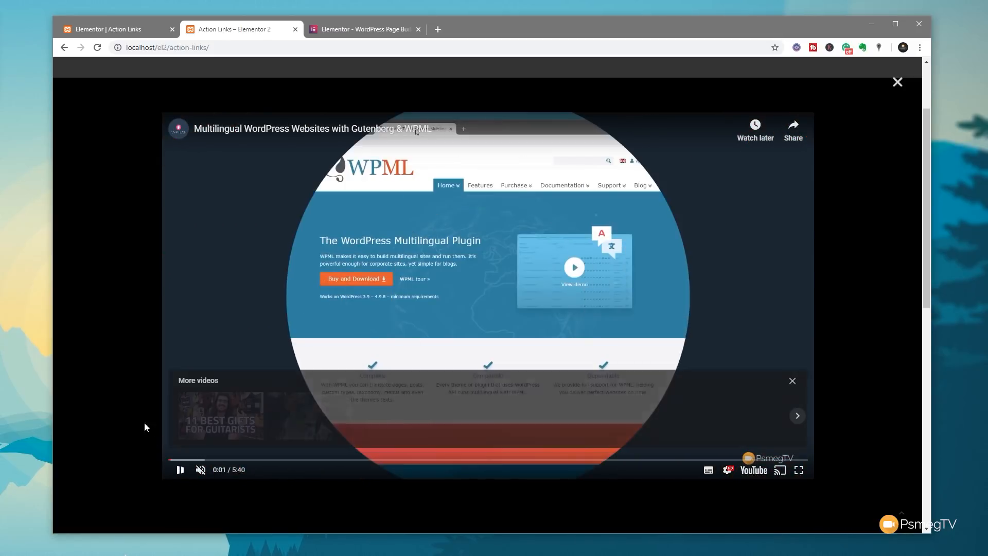
{"action": "left_click", "coordinate": [122, 379]}
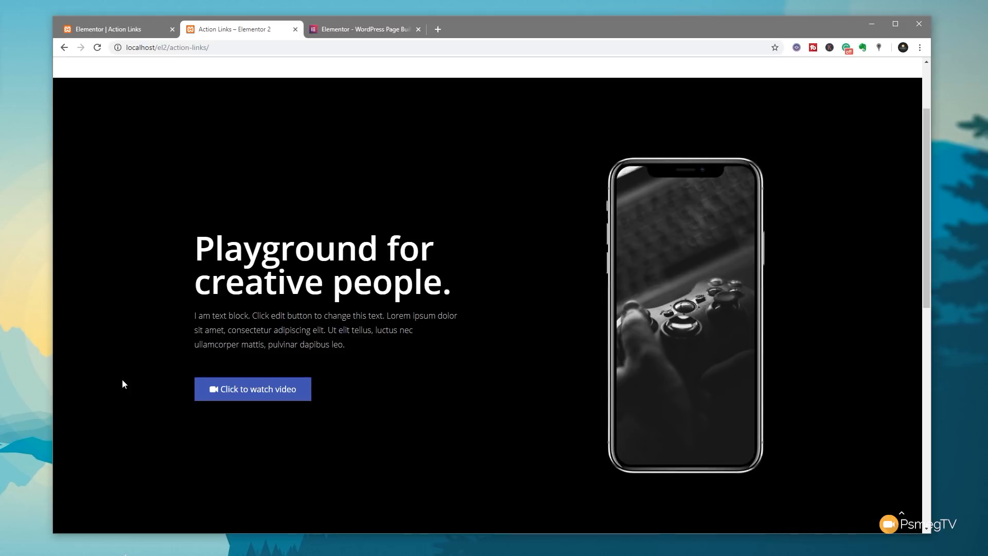
- Switch to the third Chrome tab showing the elementor.com homepage
{"action": "left_click", "coordinate": [354, 31]}
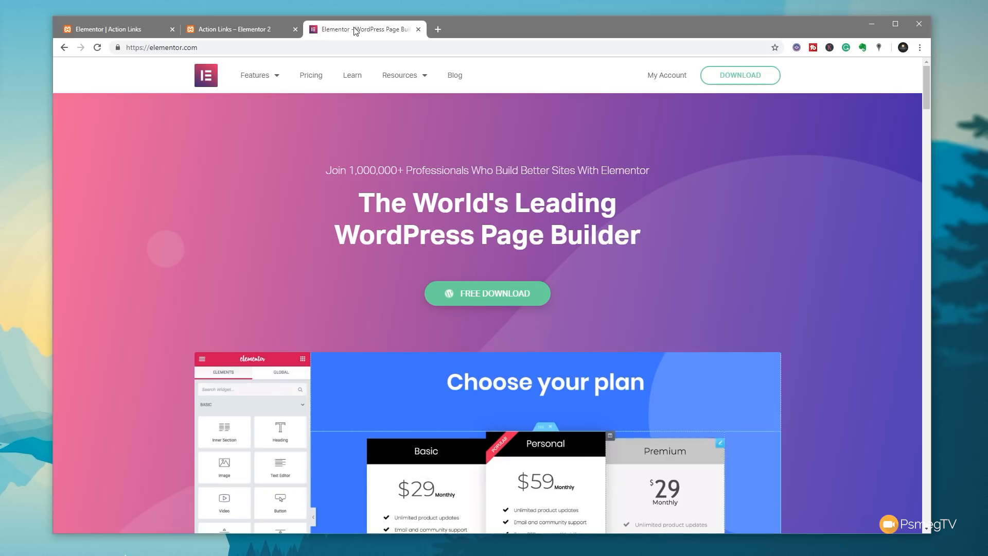